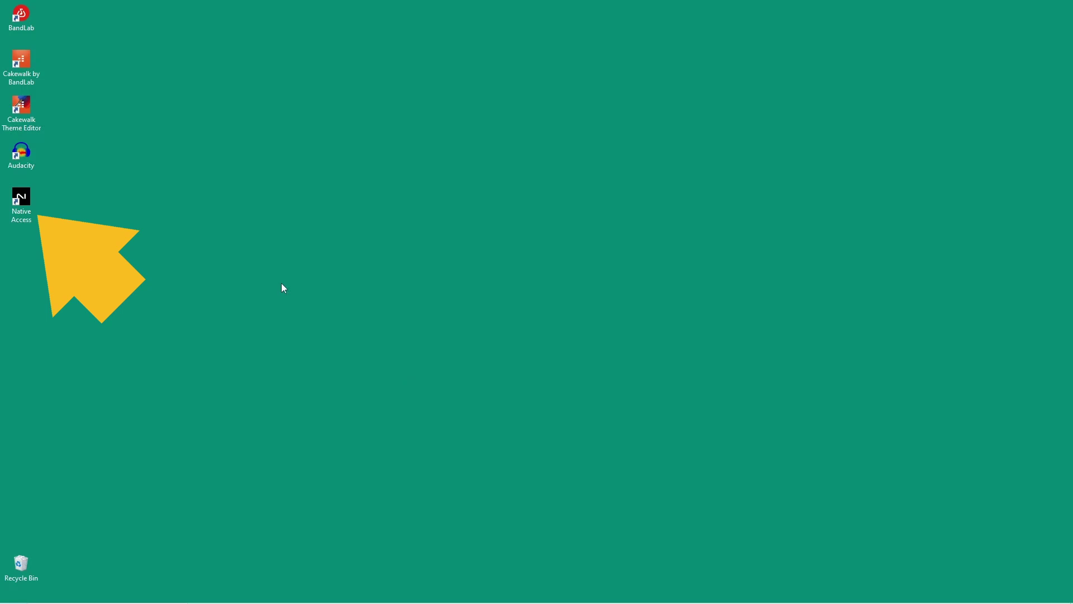
Launch Native Access and install Raum (50 MB) from the Home list
{"action": "double_click", "coordinate": [25, 194]}
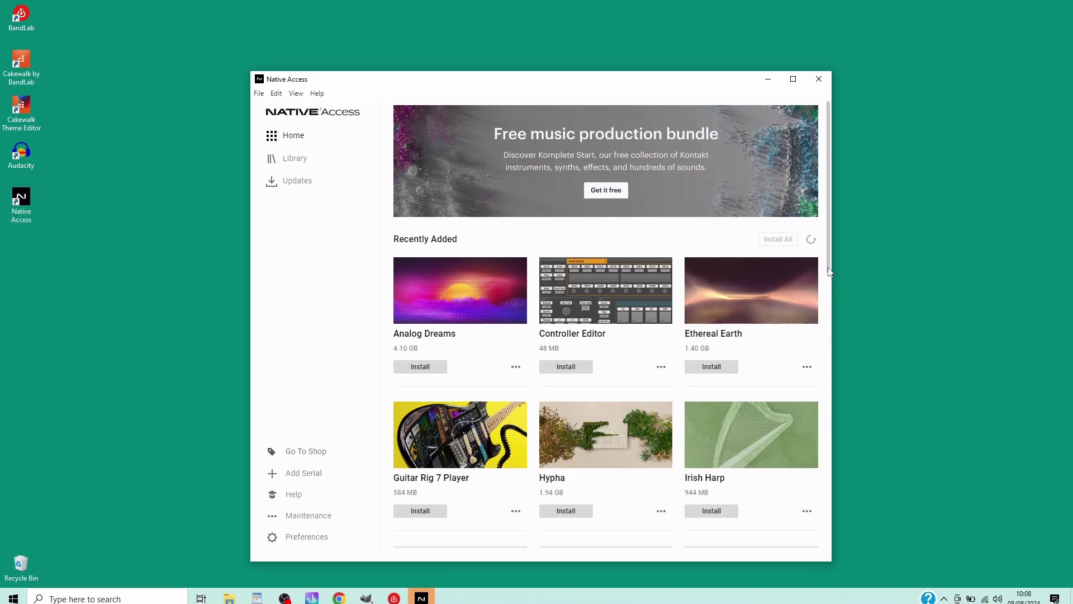
{"action": "left_click_drag", "start_coordinate": [830, 272], "coordinate": [833, 417]}
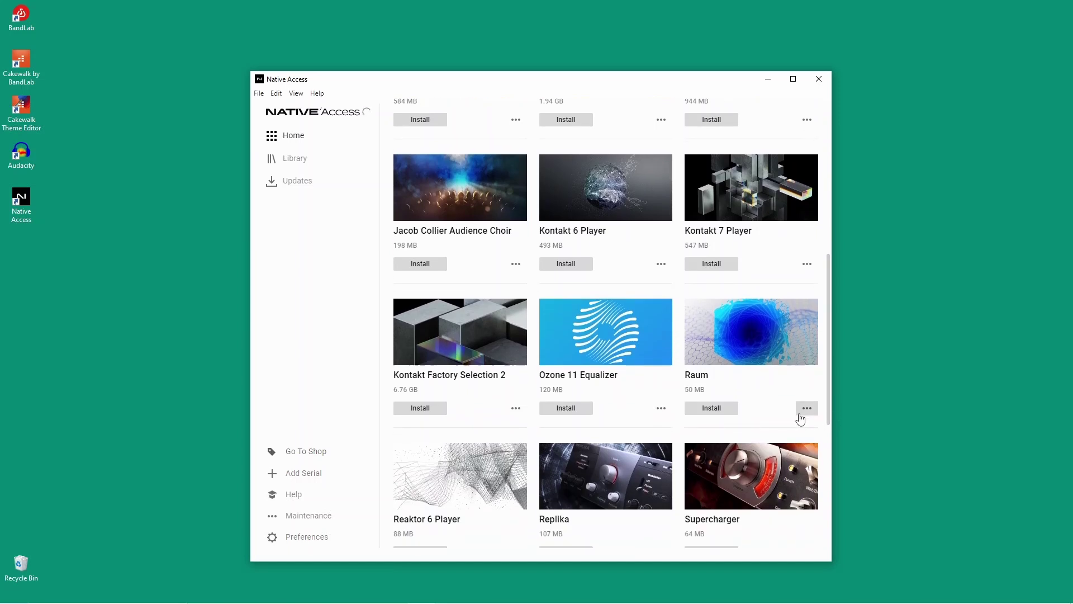
{"action": "left_click", "coordinate": [719, 409]}
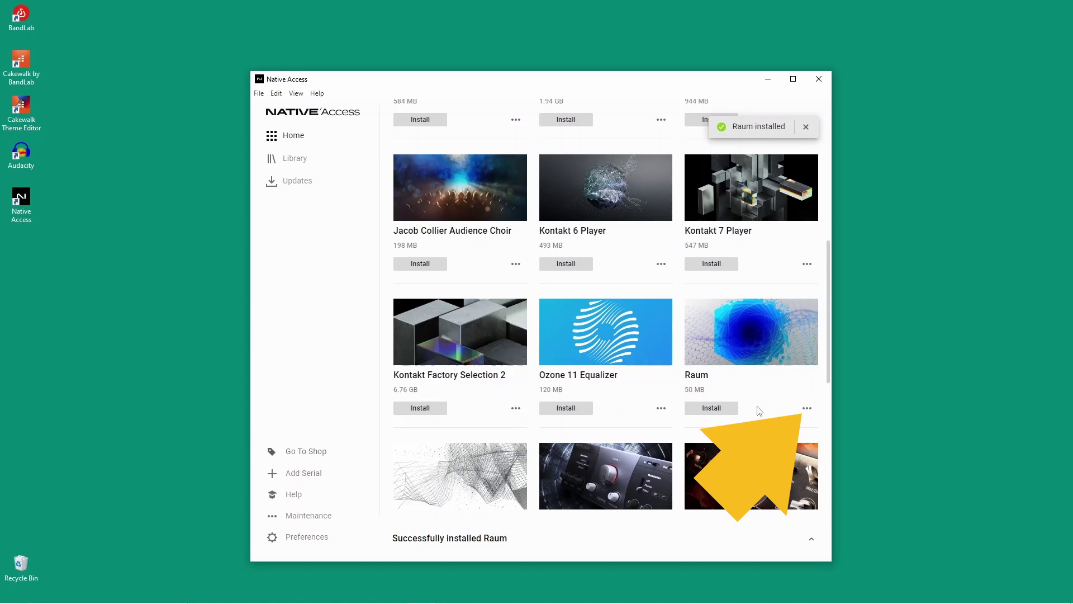
Check Raum's installation paths (VST in VSTPlugins 64 bit), then close Native Access
{"action": "left_click", "coordinate": [806, 409]}
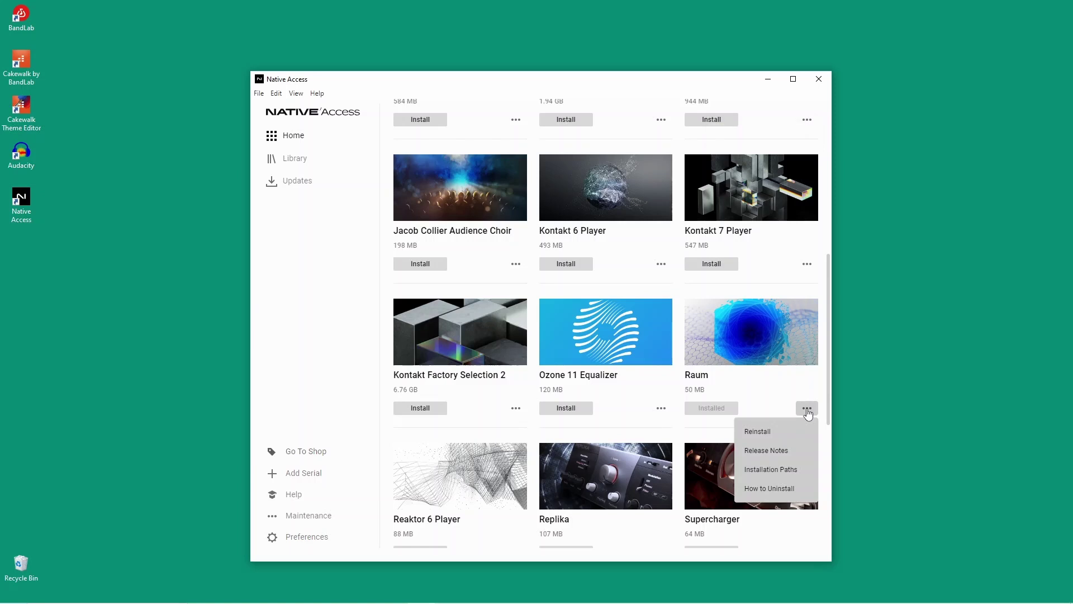
{"action": "left_click", "coordinate": [796, 471]}
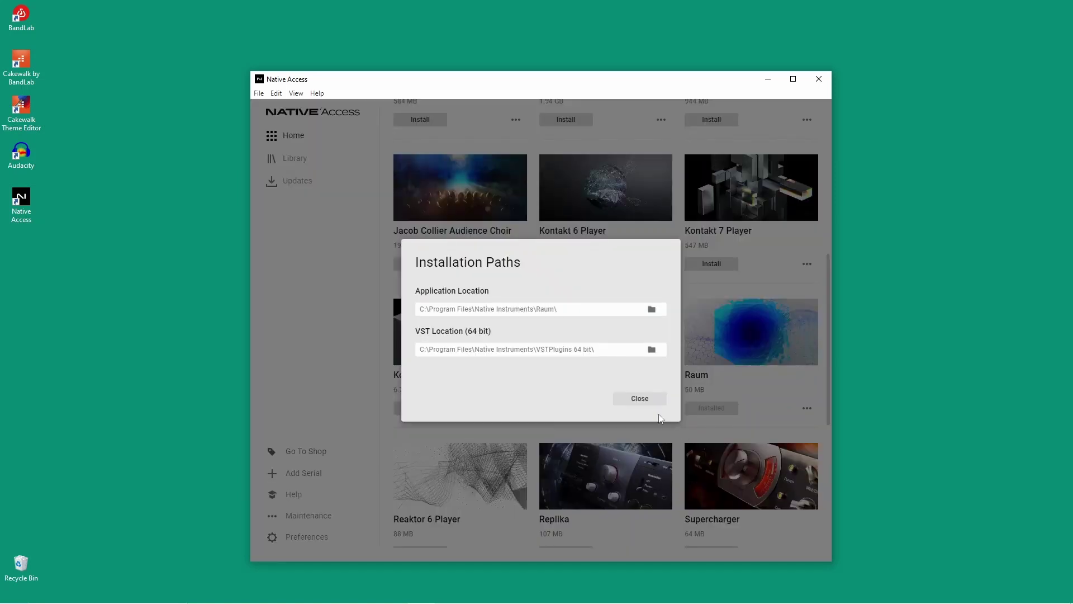
{"action": "left_click", "coordinate": [640, 398]}
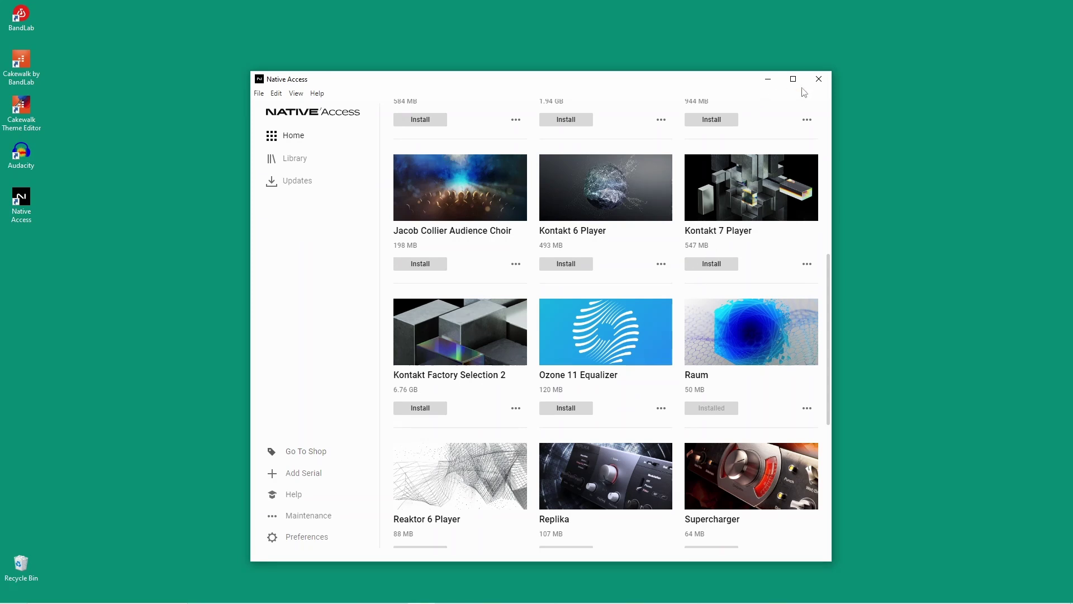
{"action": "left_click", "coordinate": [820, 80]}
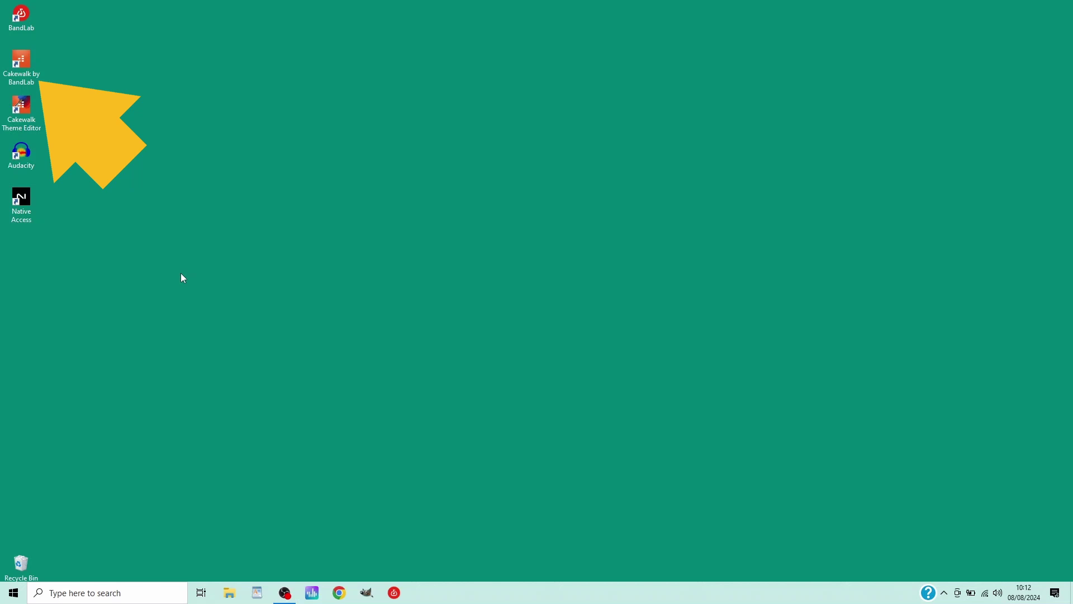
Launch Cakewalk and start a new project from the Basic.cwt template
{"action": "double_click", "coordinate": [29, 60]}
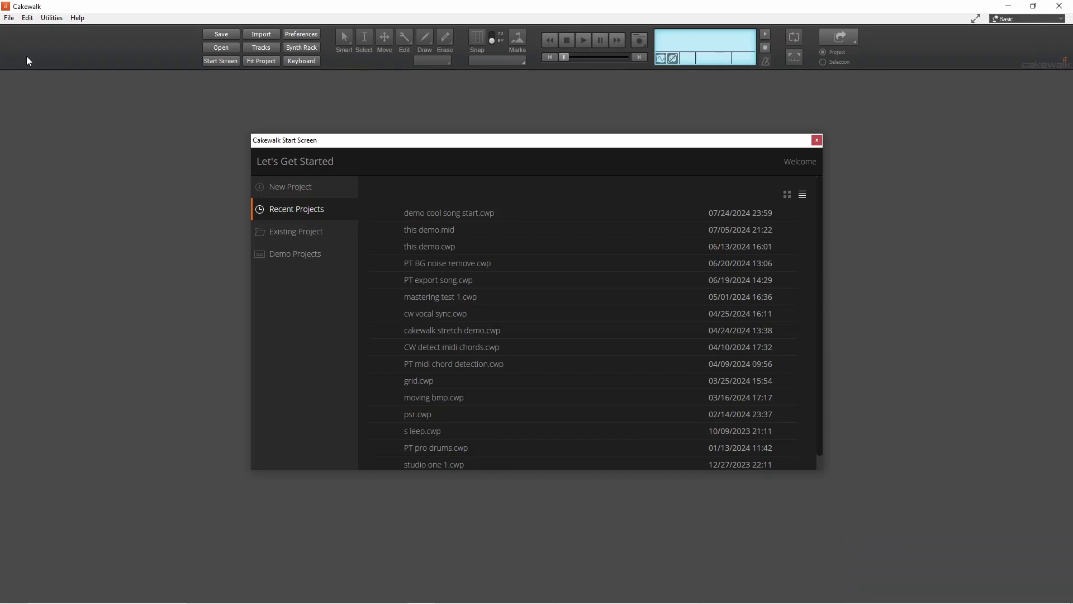
{"action": "left_click", "coordinate": [283, 188]}
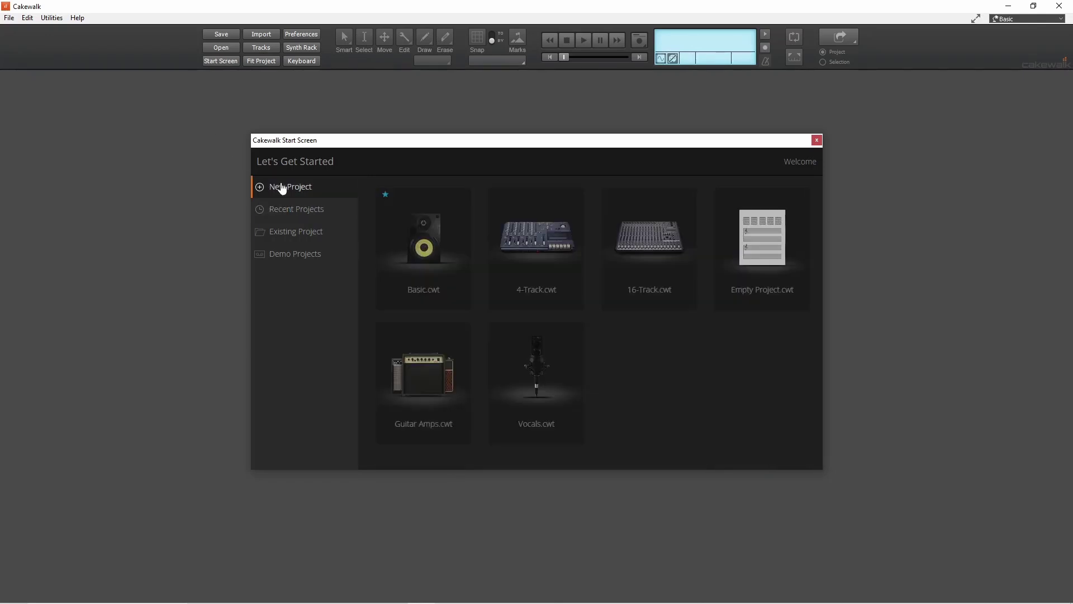
{"action": "left_click", "coordinate": [427, 263]}
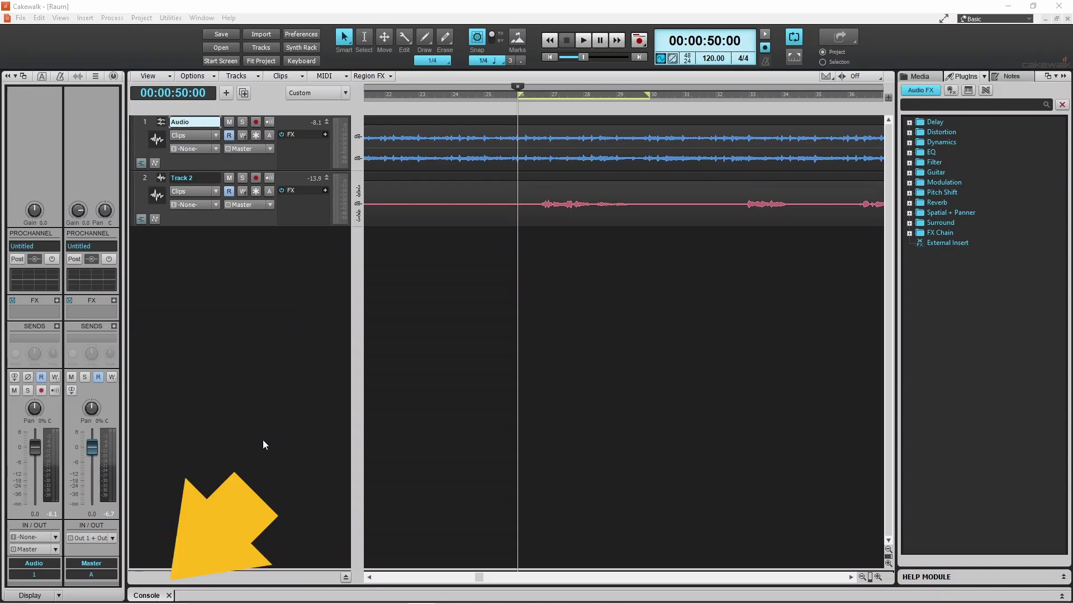
Show the Console view and insert a new stereo bus
{"action": "left_click", "coordinate": [157, 594]}
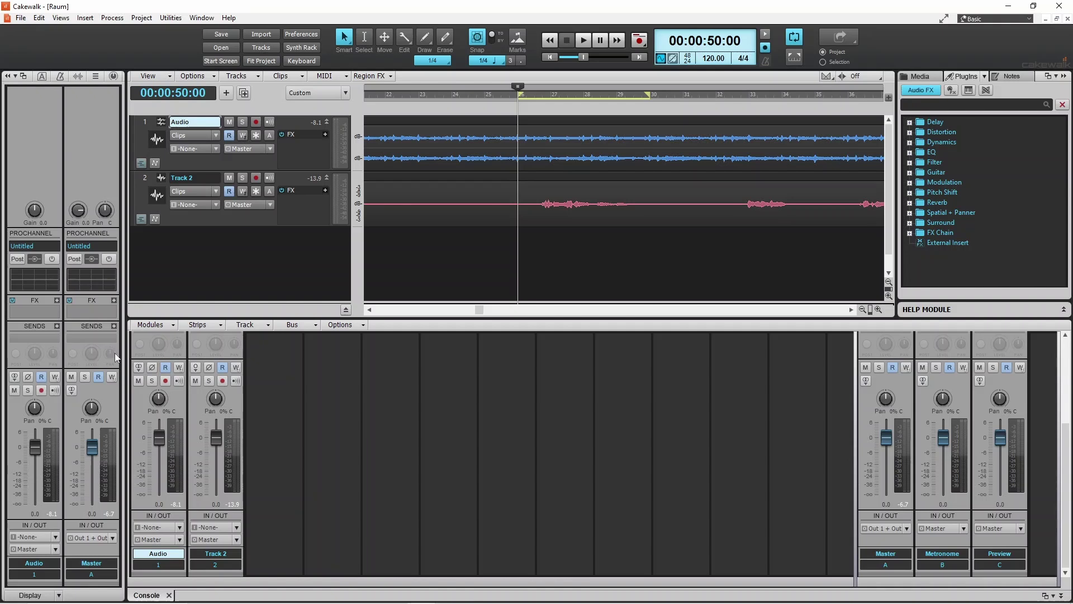
{"action": "left_click", "coordinate": [86, 18]}
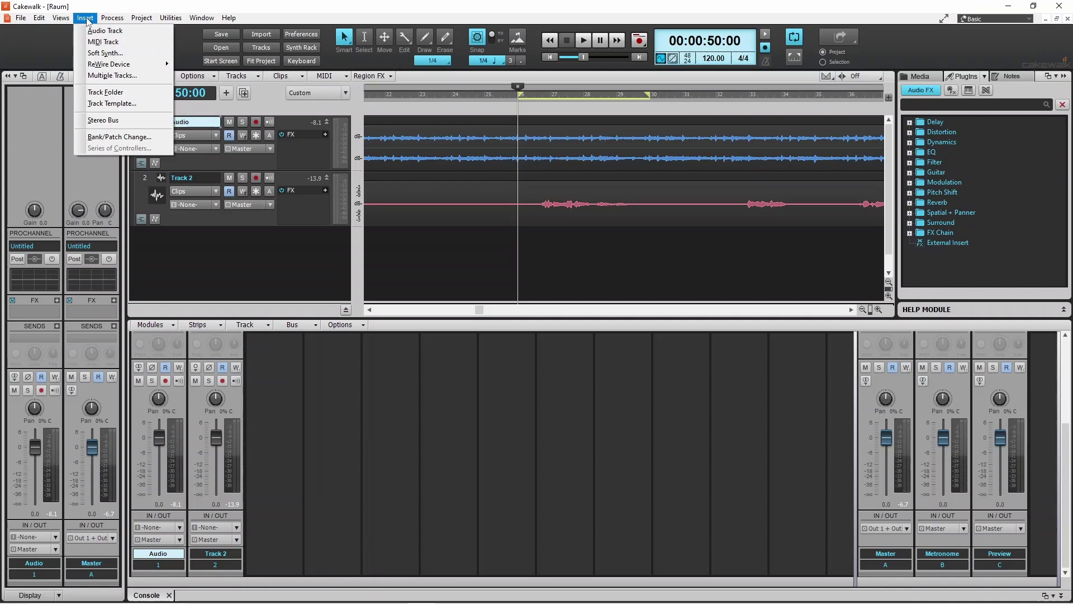
{"action": "left_click", "coordinate": [107, 120]}
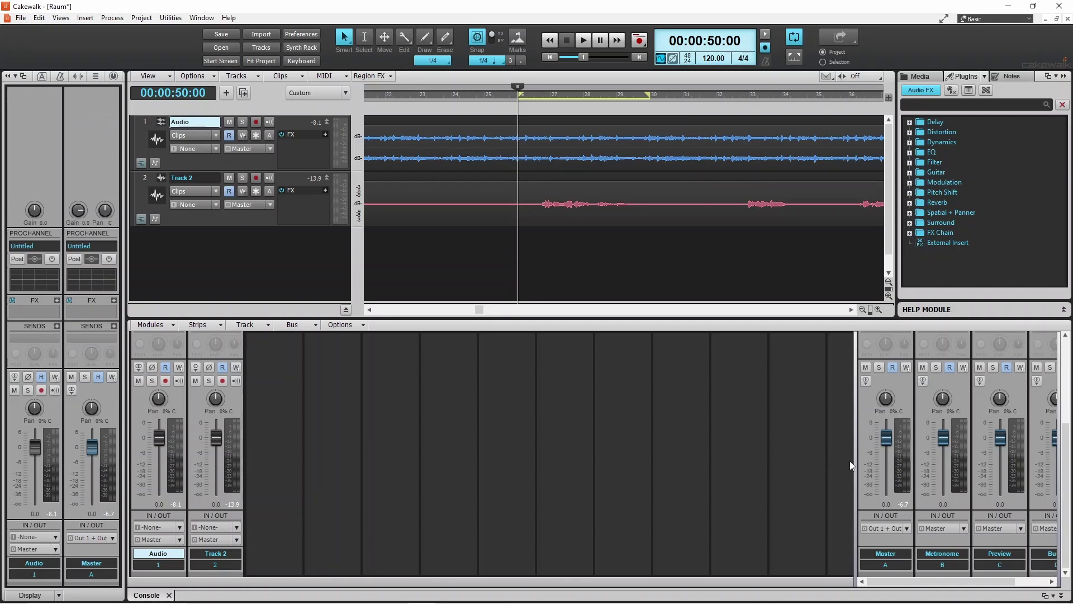
Widen the console's bus area and rename Bus D to 'Reverb'
{"action": "left_click_drag", "start_coordinate": [855, 464], "coordinate": [592, 478]}
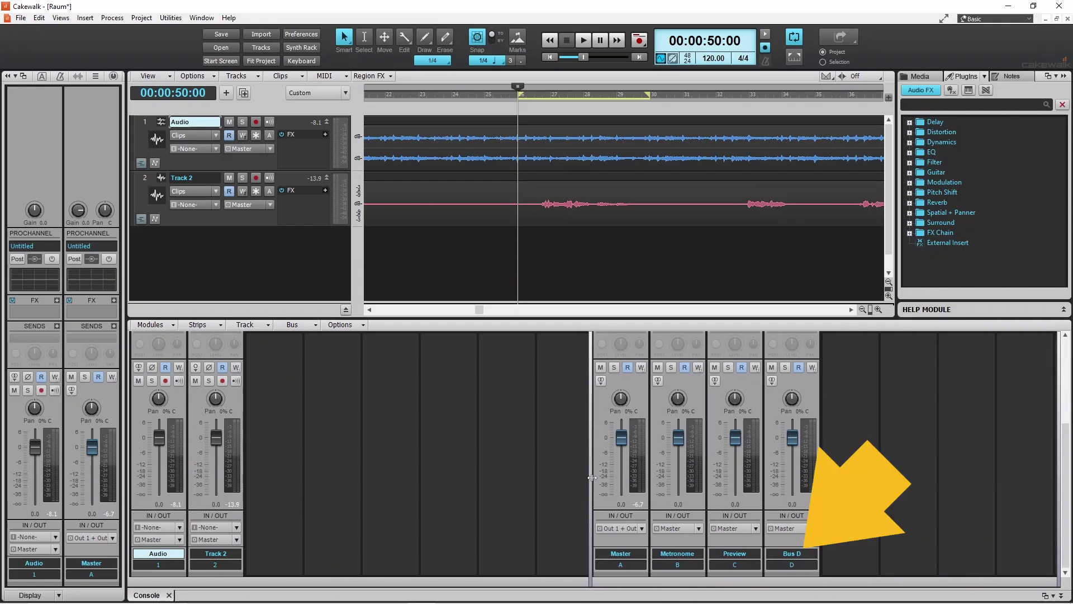
{"action": "left_click", "coordinate": [802, 554]}
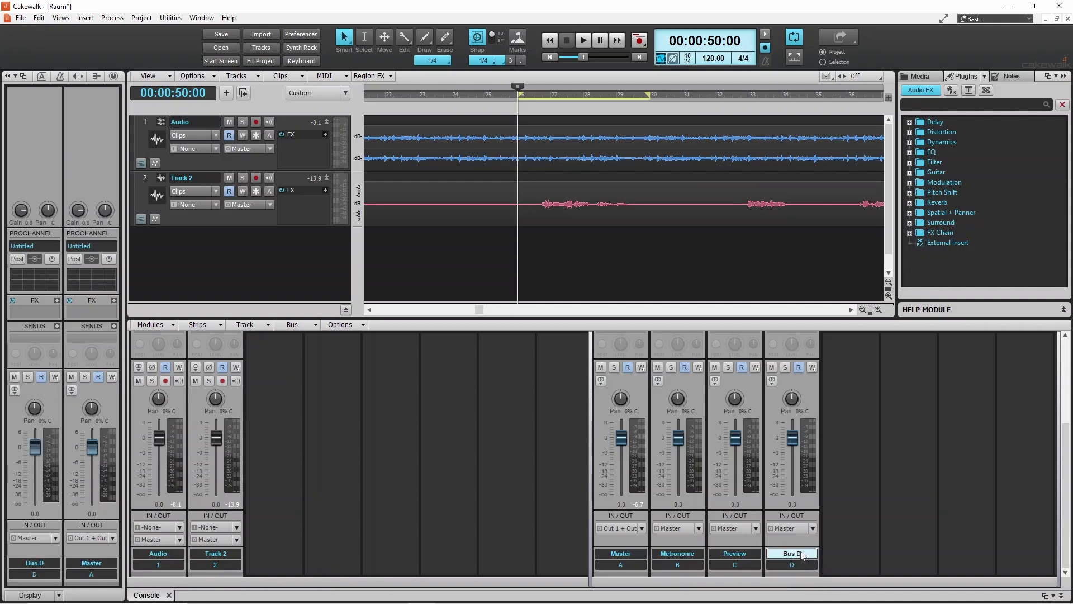
{"action": "double_click", "coordinate": [803, 554]}
{"action": "type", "text": "R"}
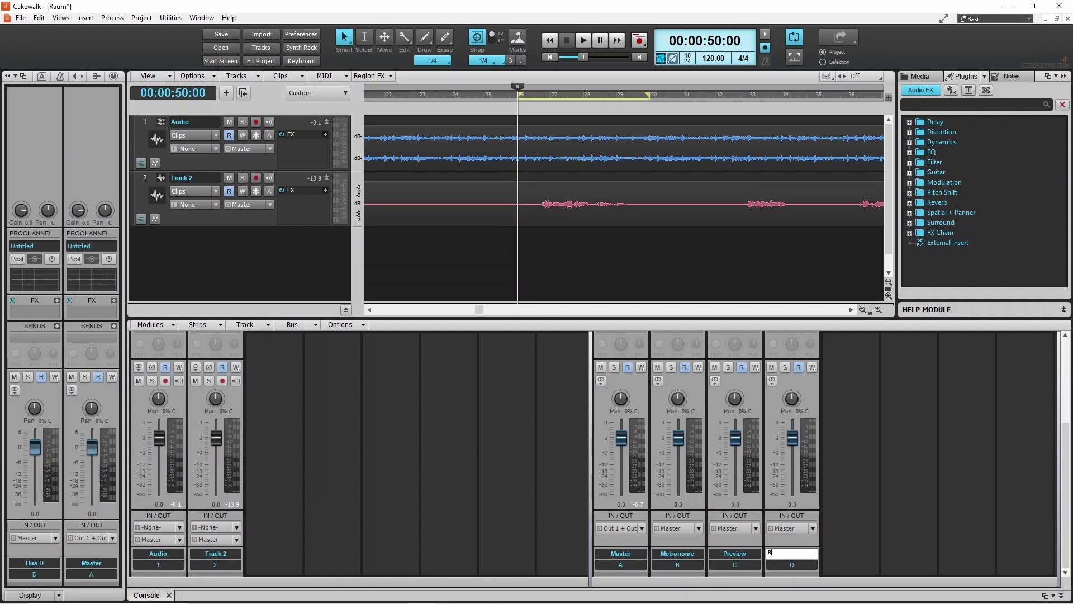
{"action": "type", "text": "everb"}
{"action": "key", "text": "Return"}
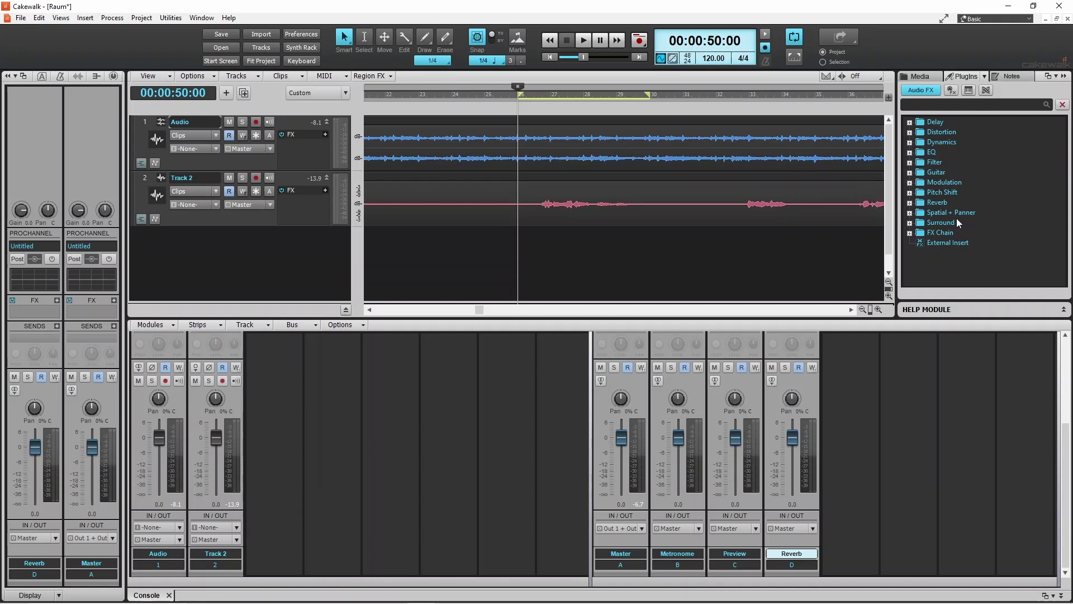
Insert Raum from the Reverb plug-in folder onto the Reverb bus, then select Track 2
{"action": "double_click", "coordinate": [923, 204]}
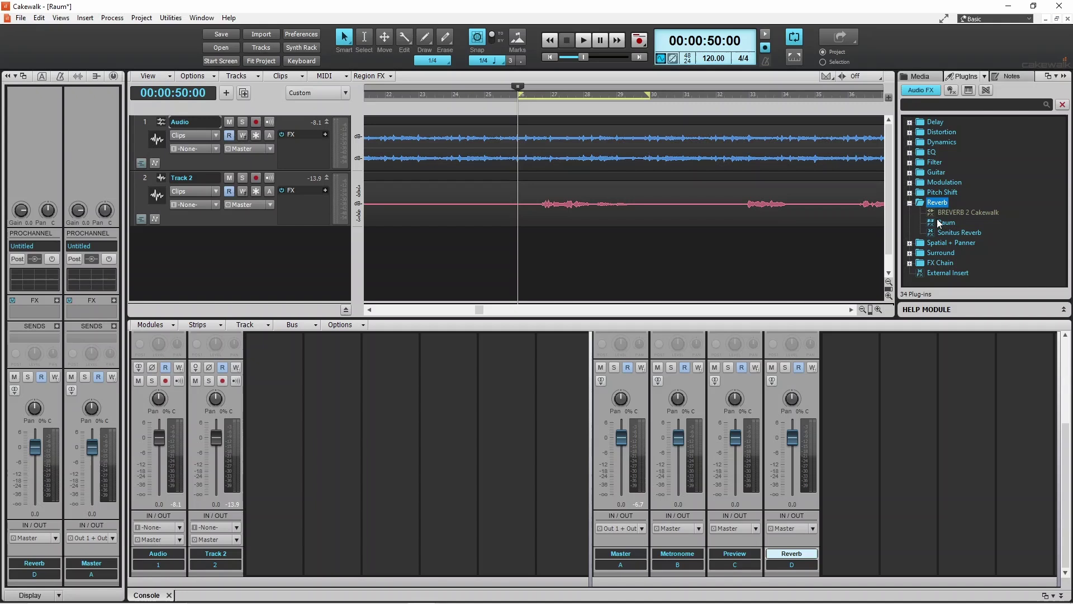
{"action": "left_click_drag", "start_coordinate": [933, 225], "coordinate": [802, 386]}
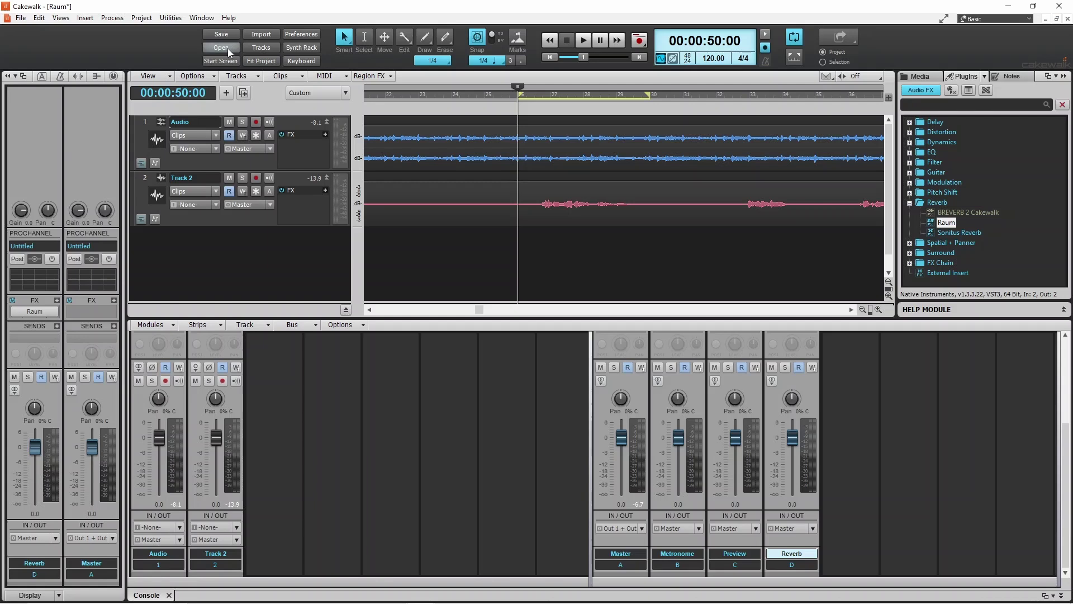
{"action": "left_click", "coordinate": [138, 178]}
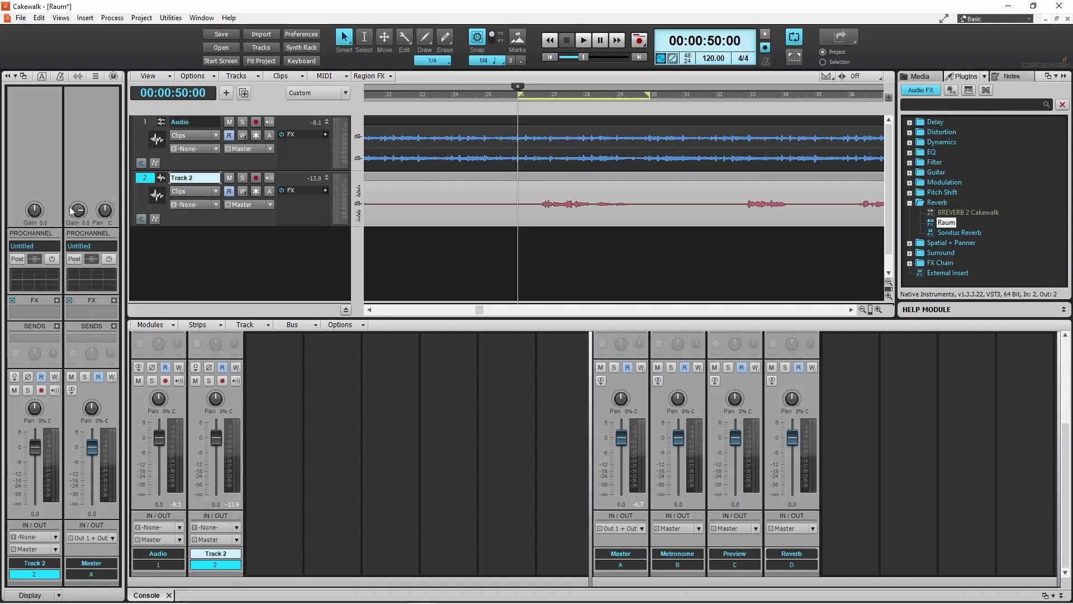
Add a Track 2 send routed to the Reverb bus and show that bus's controls
{"action": "left_click", "coordinate": [57, 325]}
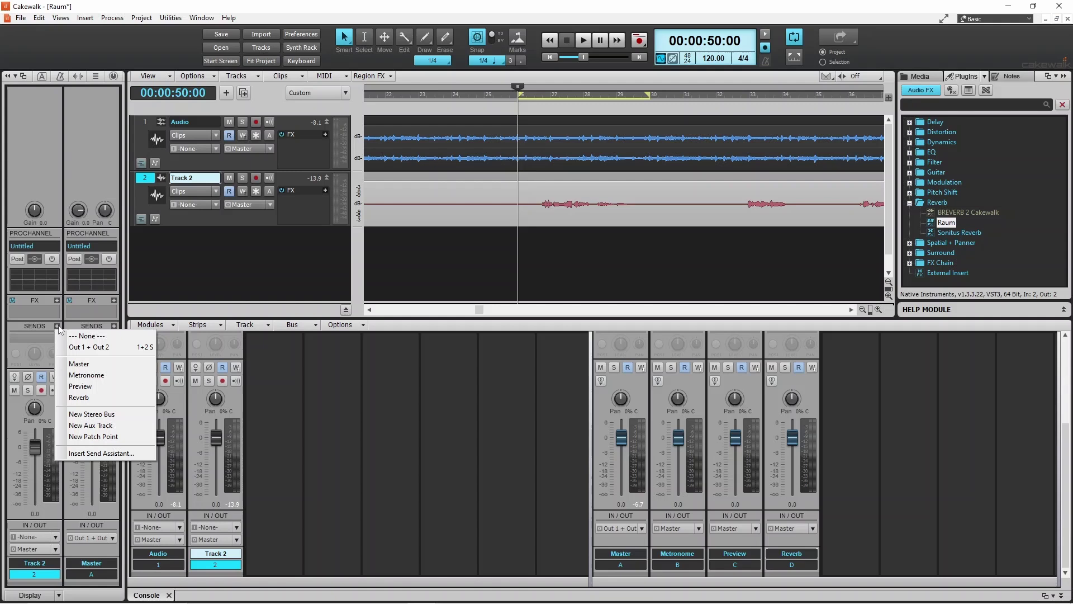
{"action": "left_click", "coordinate": [79, 397]}
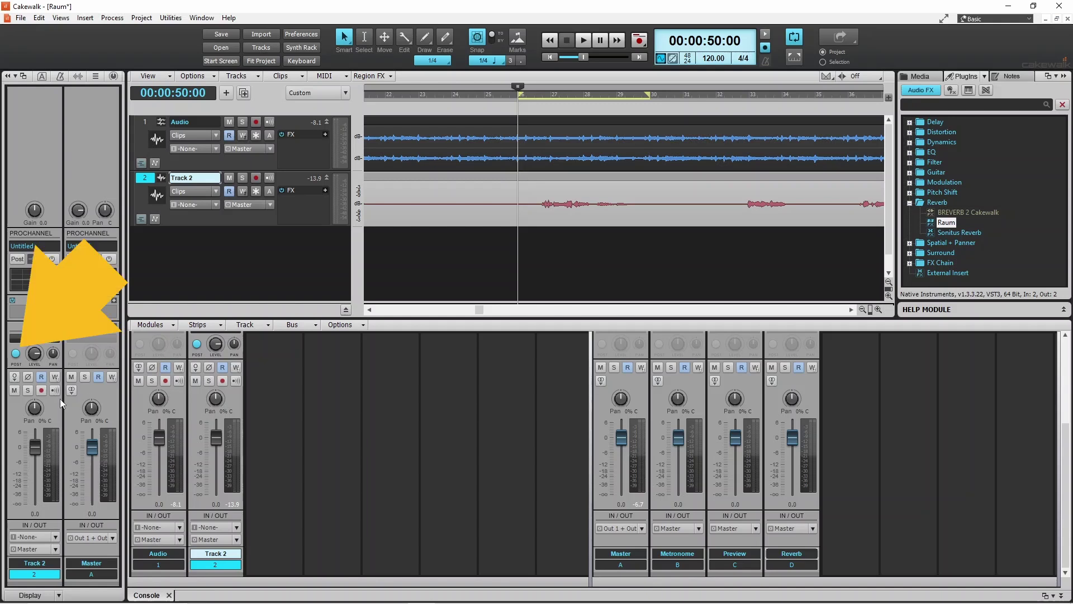
{"action": "left_click", "coordinate": [16, 356]}
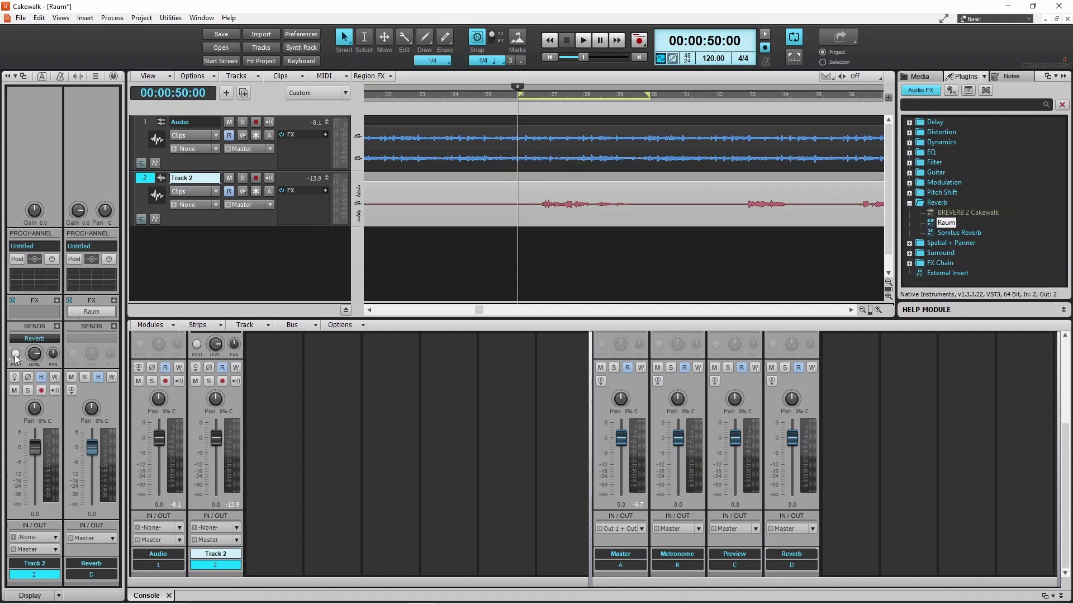
Make Track 2's Reverb send post-fader, raise its level to 6.0, then lower it to about 0
{"action": "left_click", "coordinate": [16, 354]}
{"action": "mouse_move", "coordinate": [33, 356]}
{"action": "left_click_drag", "start_coordinate": [34, 356], "coordinate": [34, 347]}
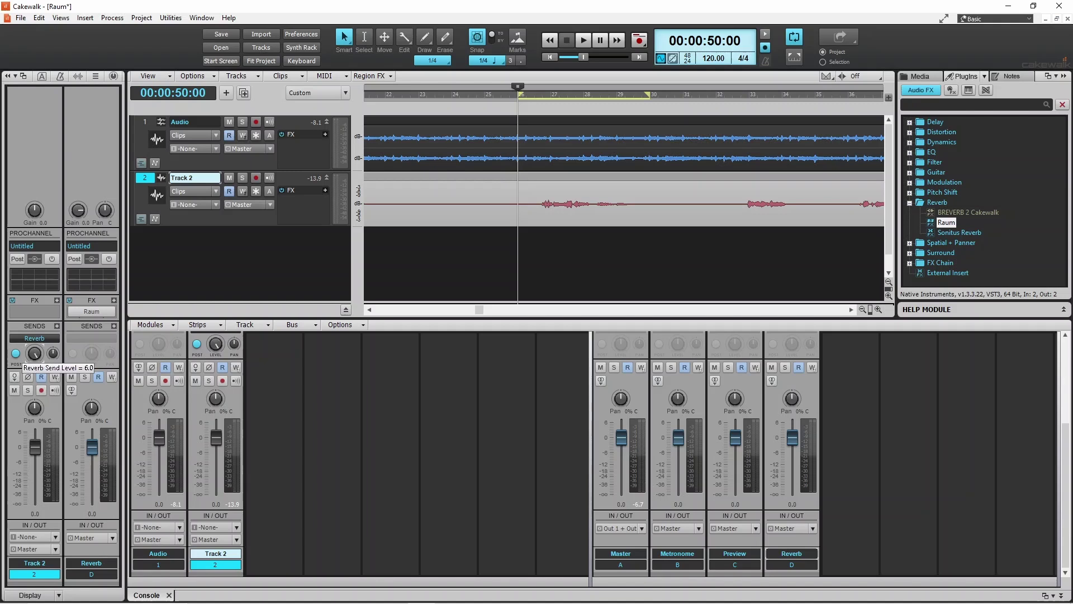
{"action": "left_click", "coordinate": [33, 354]}
{"action": "mouse_move", "coordinate": [33, 354]}
{"action": "left_mouse_down"}
{"action": "mouse_move", "coordinate": [33, 368]}
{"action": "mouse_move", "coordinate": [34, 359]}
{"action": "left_mouse_up"}
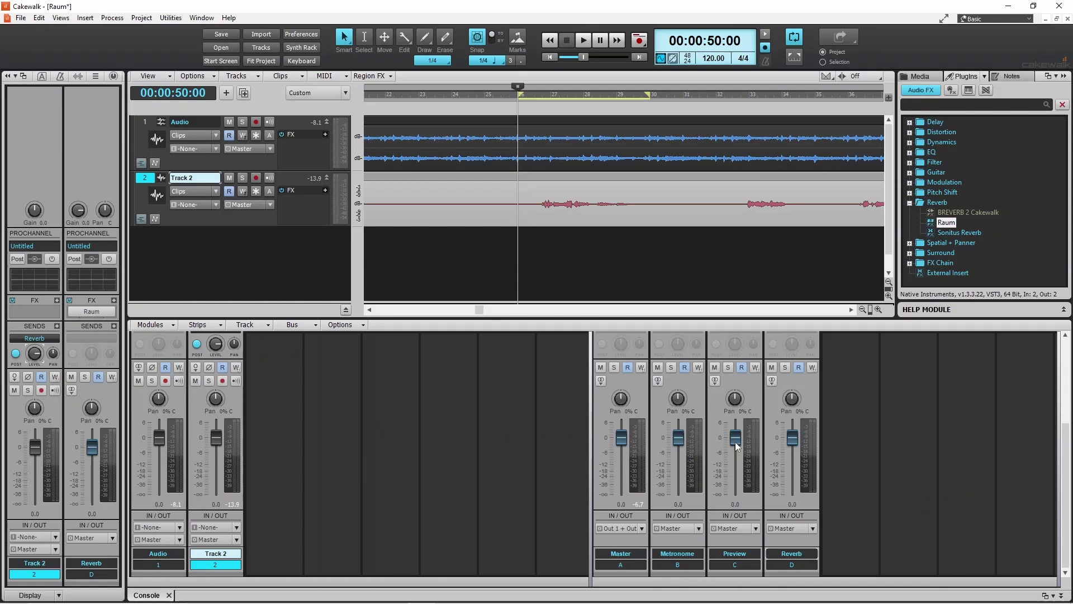
Select the Reverb bus strip so its Raum effect appears in the inspector
{"action": "left_click", "coordinate": [779, 499]}
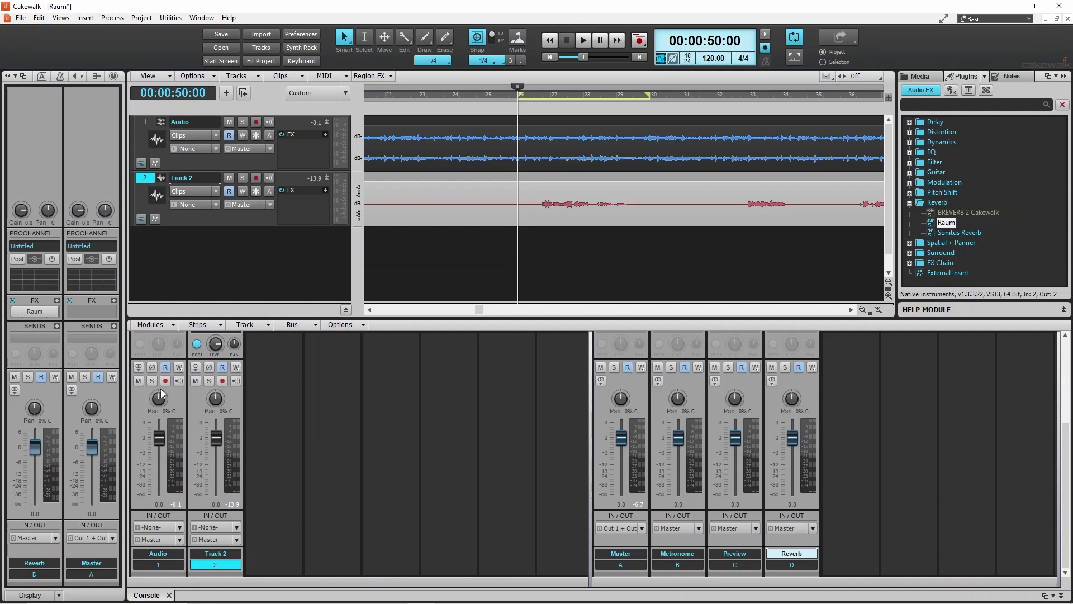
Open the Reverb bus's Raum plug-in window (INIT - Raum) and move it to screen centre
{"action": "double_click", "coordinate": [23, 312]}
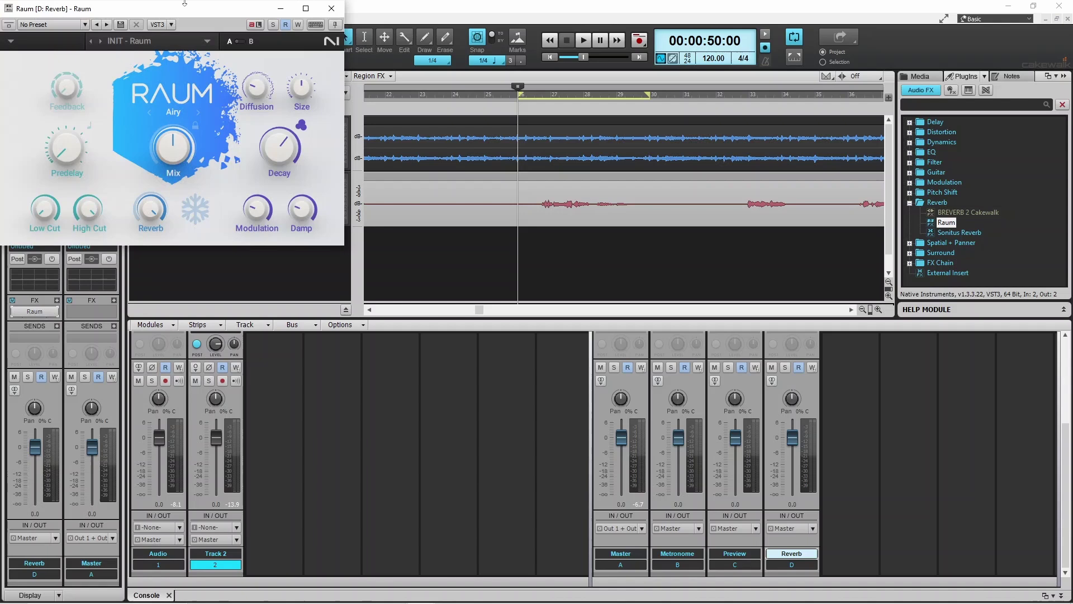
{"action": "left_click_drag", "start_coordinate": [187, 11], "coordinate": [529, 173]}
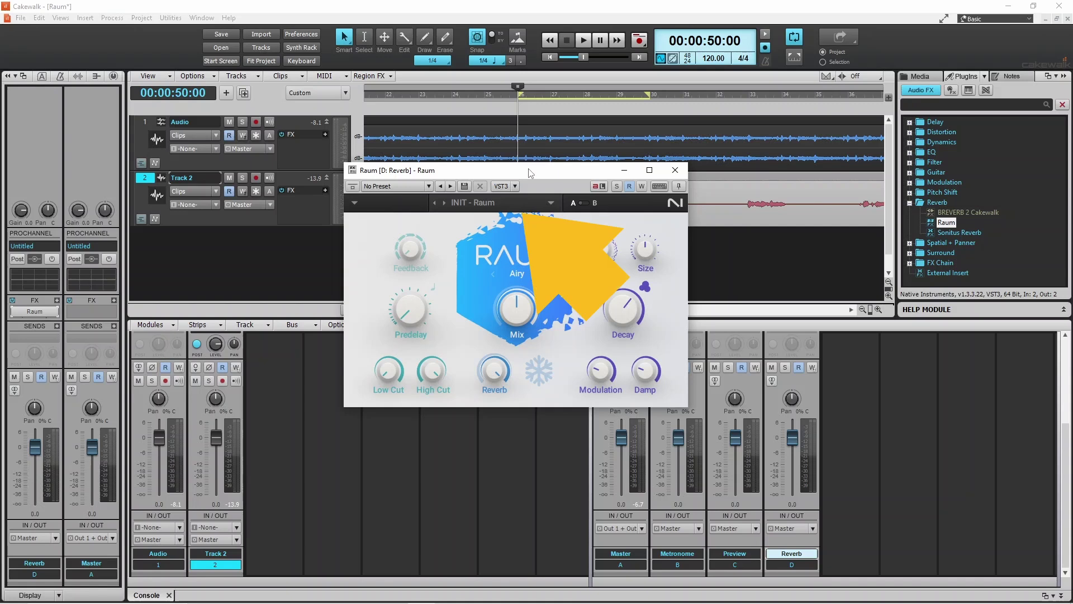
Load Raum's Factory Presets > Medium > Damped Vocal Plate preset
{"action": "left_click", "coordinate": [531, 200]}
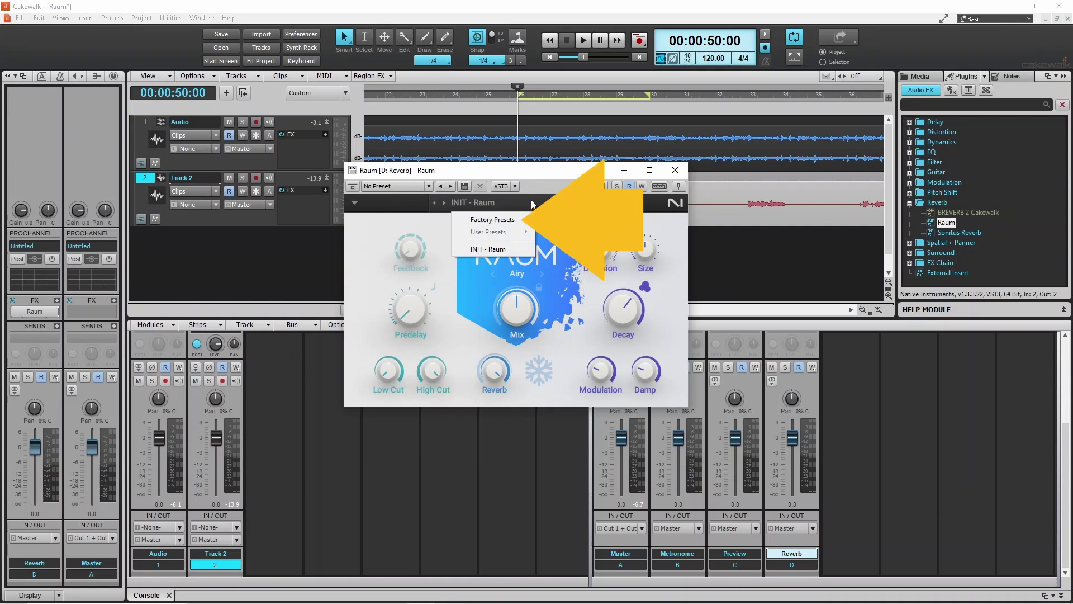
{"action": "mouse_move", "coordinate": [527, 220]}
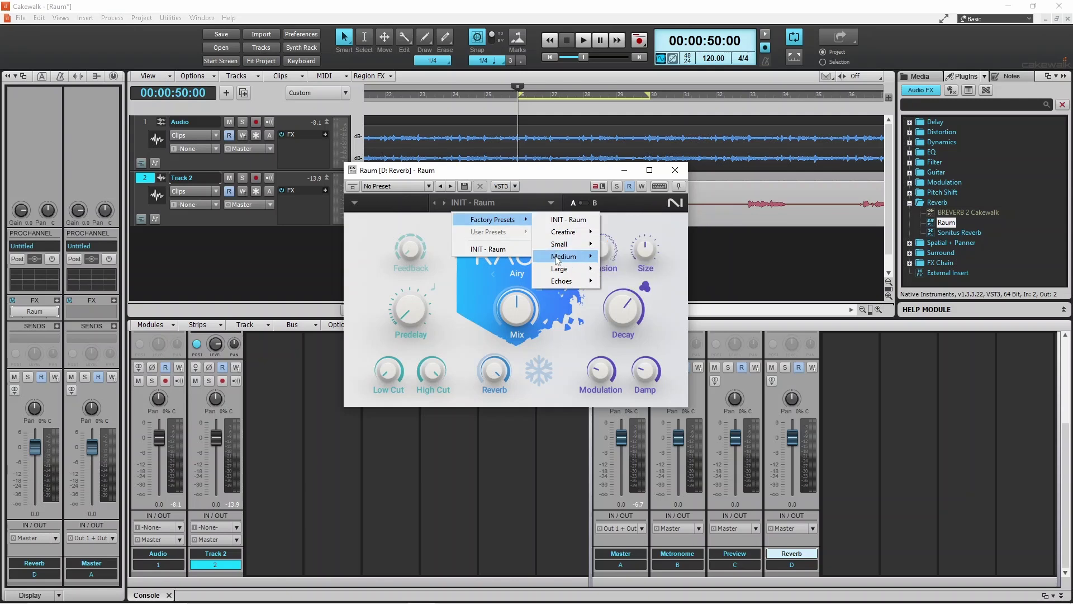
{"action": "mouse_move", "coordinate": [556, 260]}
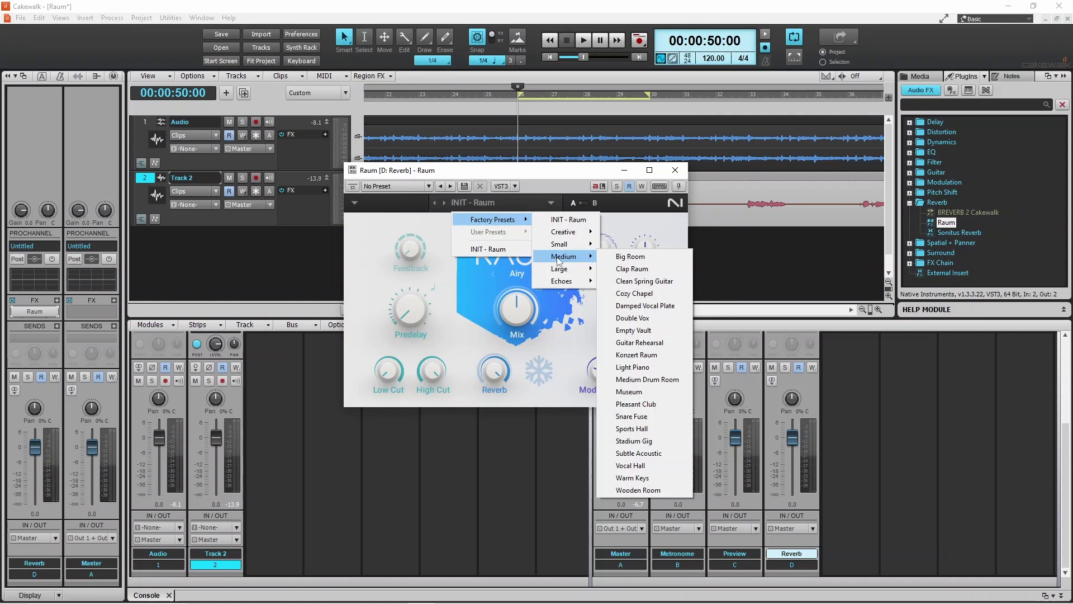
{"action": "left_click", "coordinate": [644, 306]}
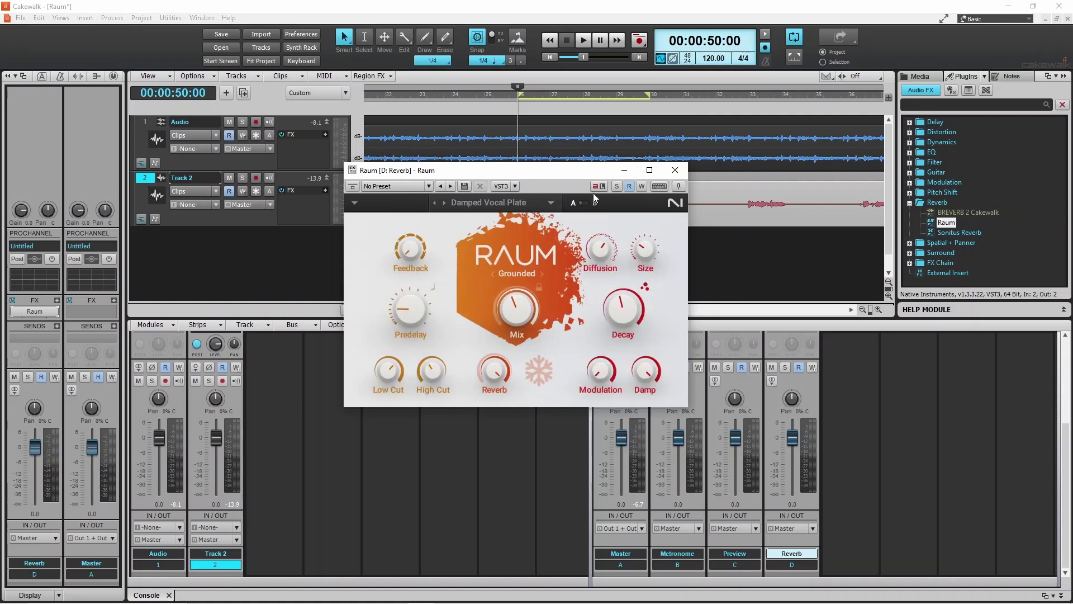
Move Raum to the lower right and audition the loop, stopping back at 00:00:50:00
{"action": "left_click_drag", "start_coordinate": [572, 171], "coordinate": [939, 249]}
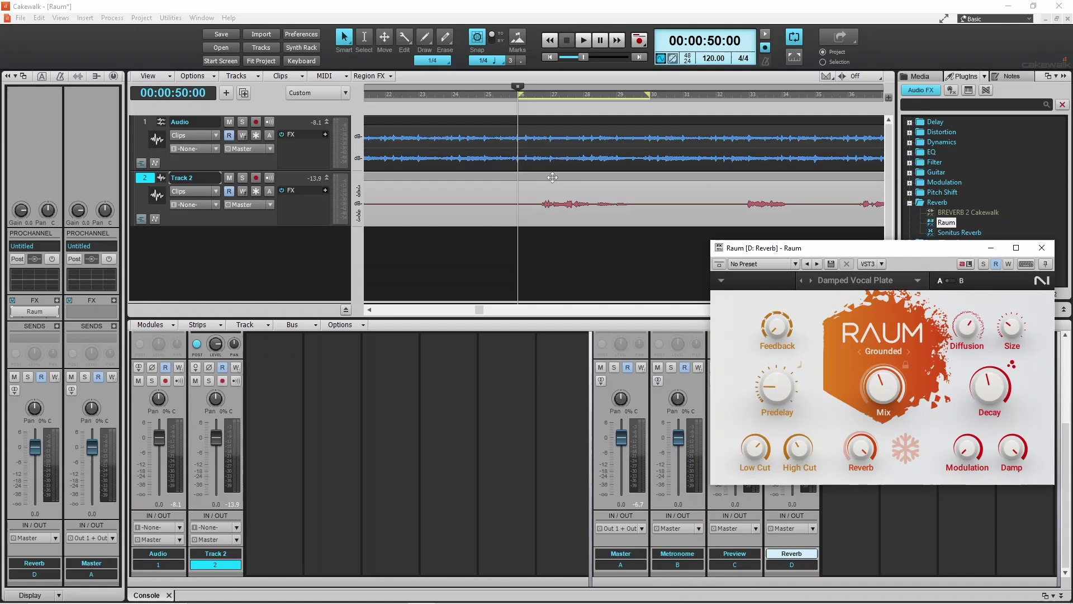
{"action": "left_click", "coordinate": [581, 41]}
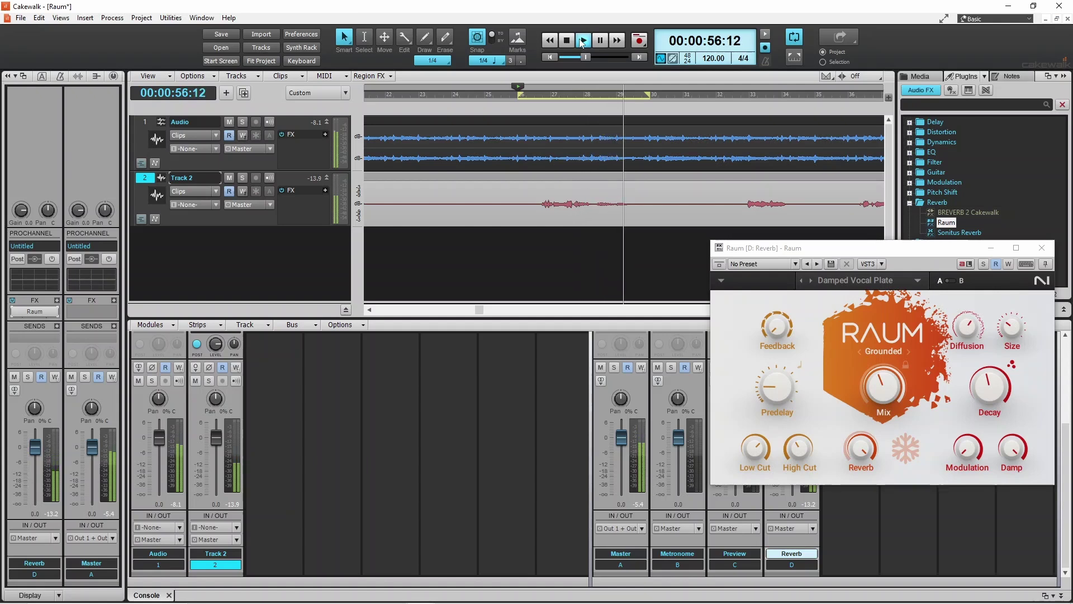
{"action": "left_click", "coordinate": [569, 42]}
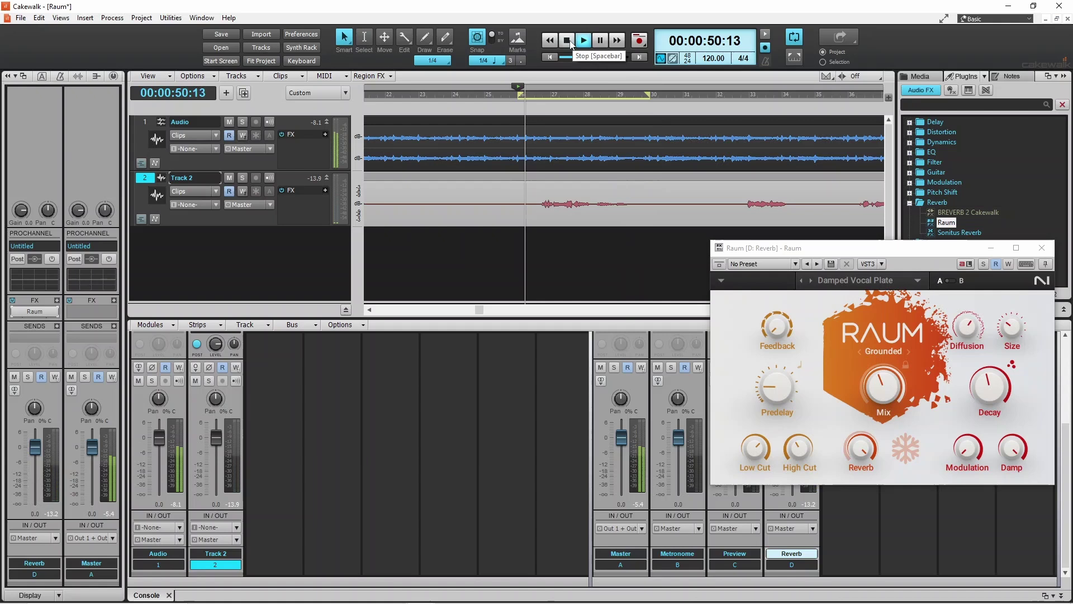
{"action": "left_click", "coordinate": [569, 41]}
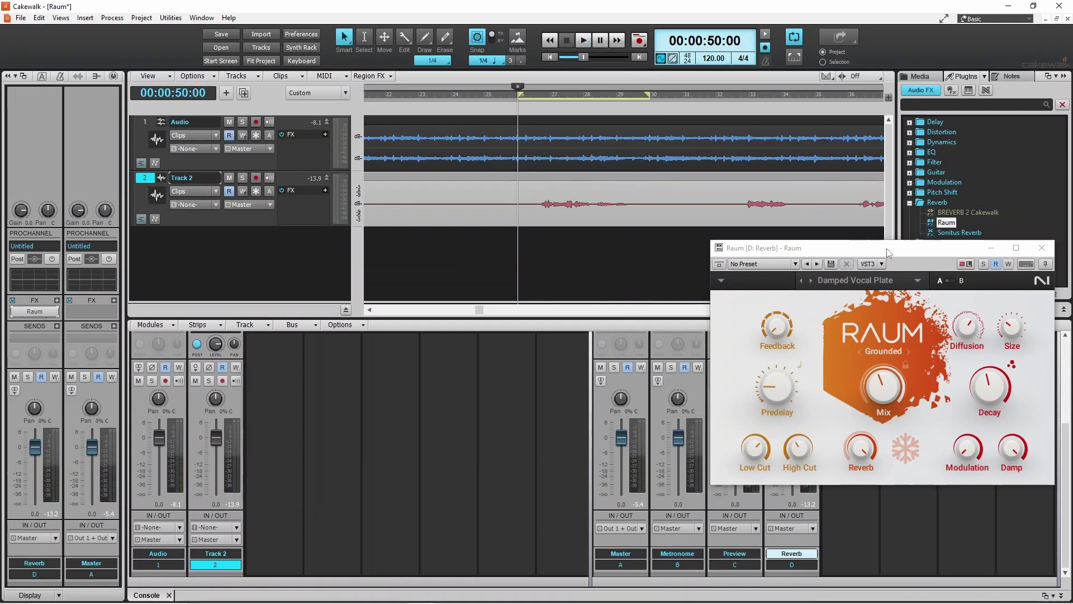
Drag the Raum window back toward the screen centre
{"action": "left_click_drag", "start_coordinate": [887, 252], "coordinate": [563, 196]}
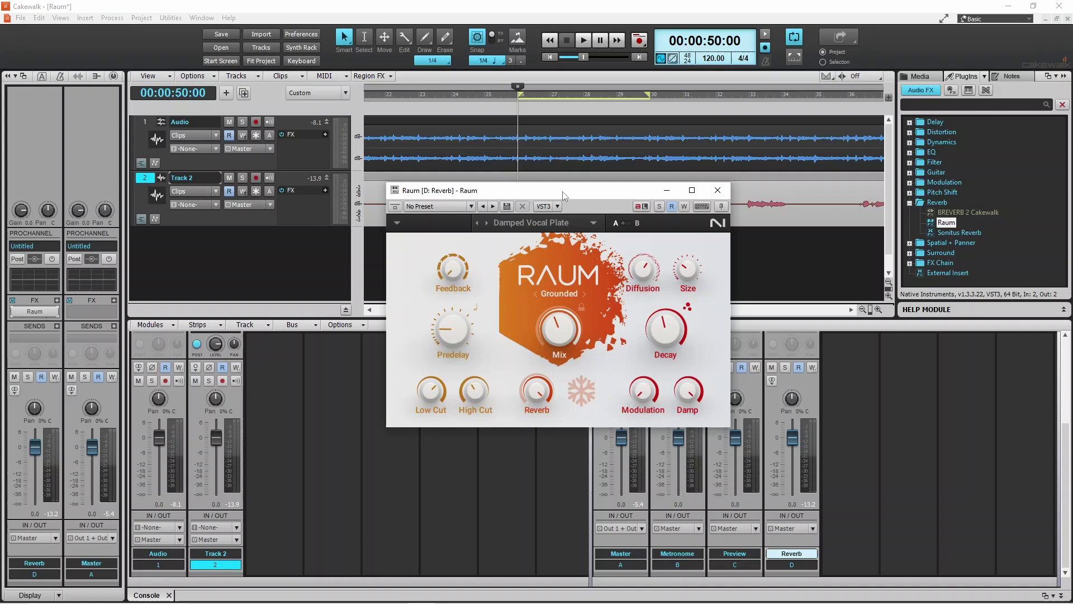
Switch Raum to Airy, then Cosmic, then back to Grounded mode
{"action": "left_click", "coordinate": [557, 295]}
{"action": "left_click", "coordinate": [556, 320]}
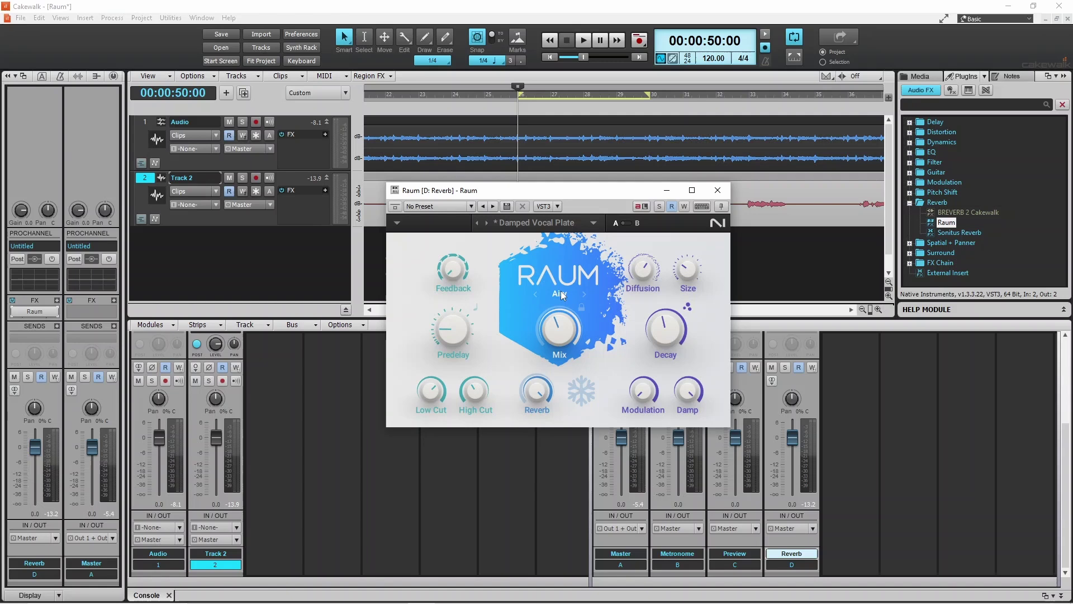
{"action": "left_click", "coordinate": [561, 294]}
{"action": "left_click", "coordinate": [563, 332]}
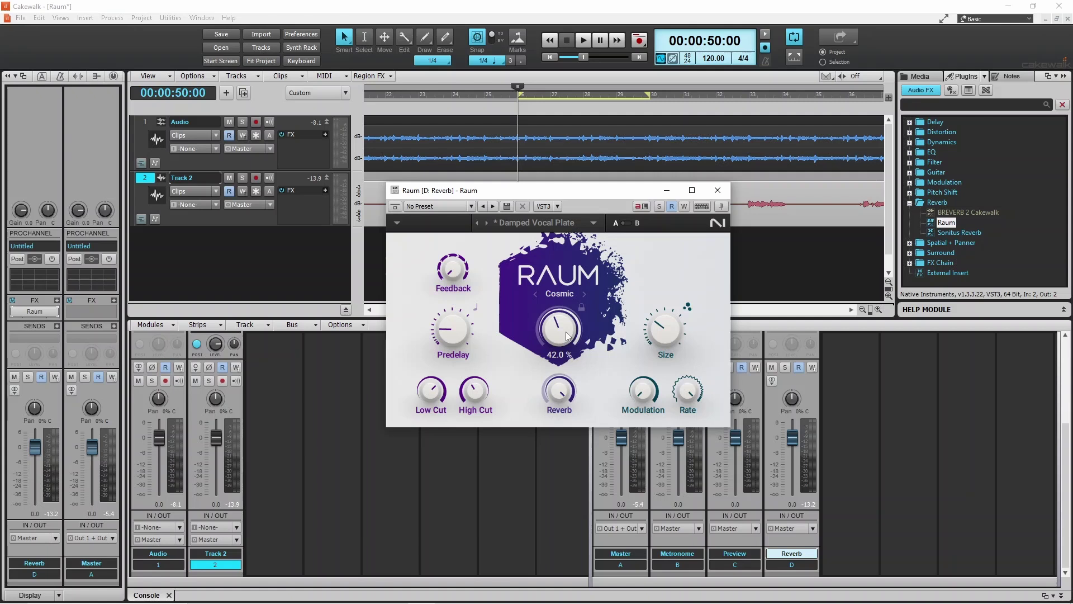
{"action": "left_click", "coordinate": [561, 298]}
{"action": "left_click", "coordinate": [562, 311]}
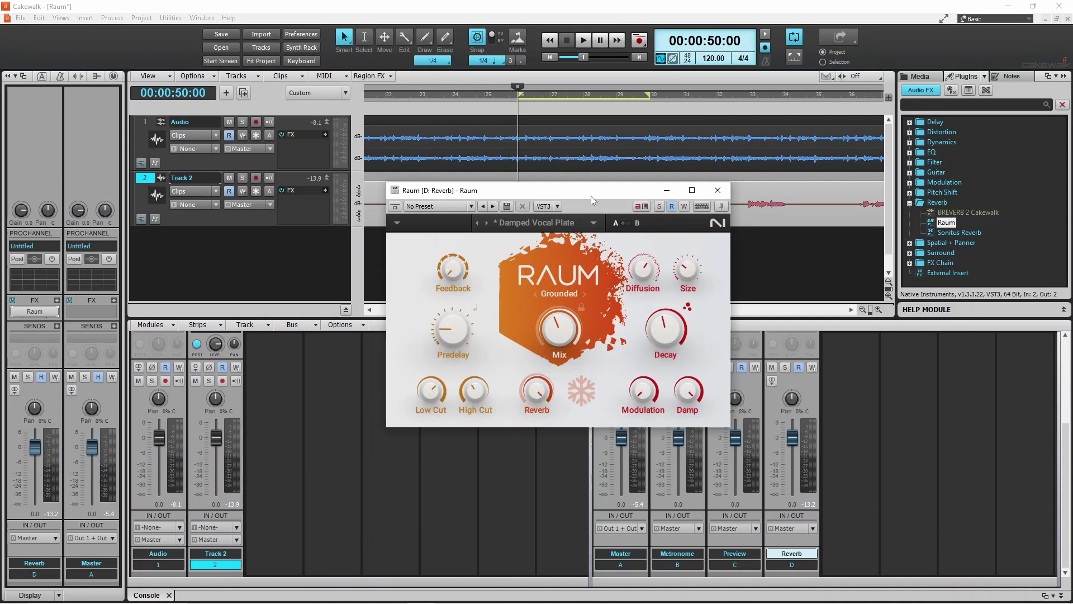
Lower the Raum window and audition the loop in Grounded, then Airy mode
{"action": "left_click_drag", "start_coordinate": [592, 193], "coordinate": [595, 277]}
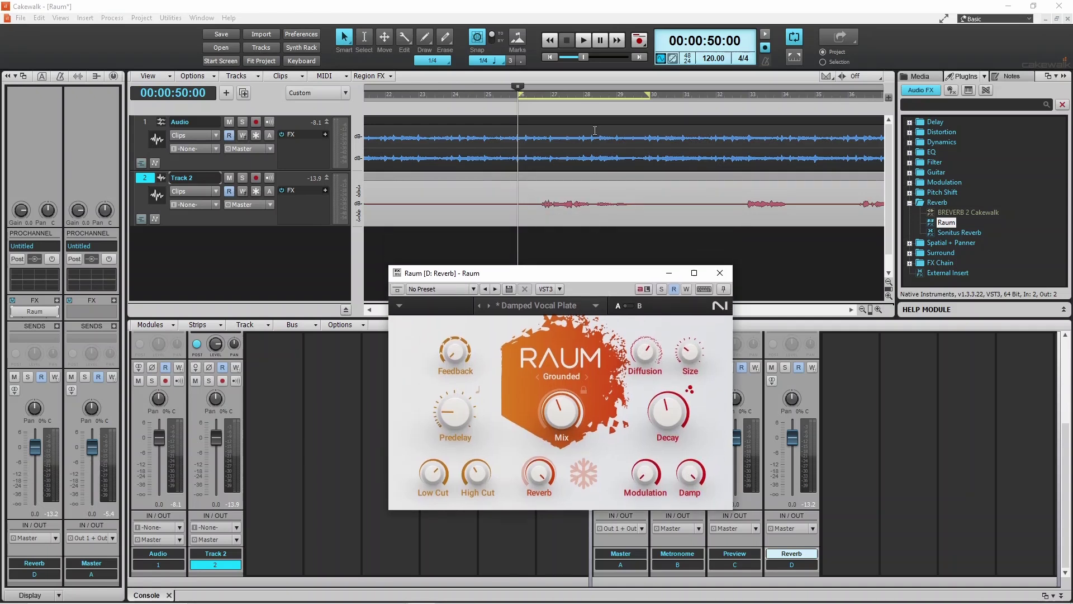
{"action": "left_click", "coordinate": [582, 44]}
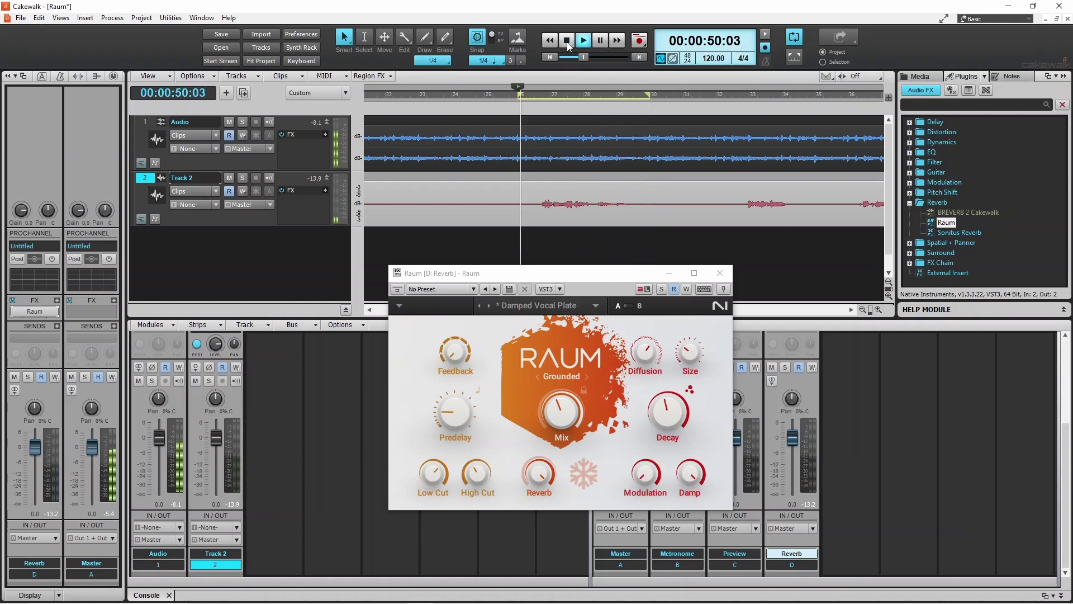
{"action": "left_click", "coordinate": [566, 41]}
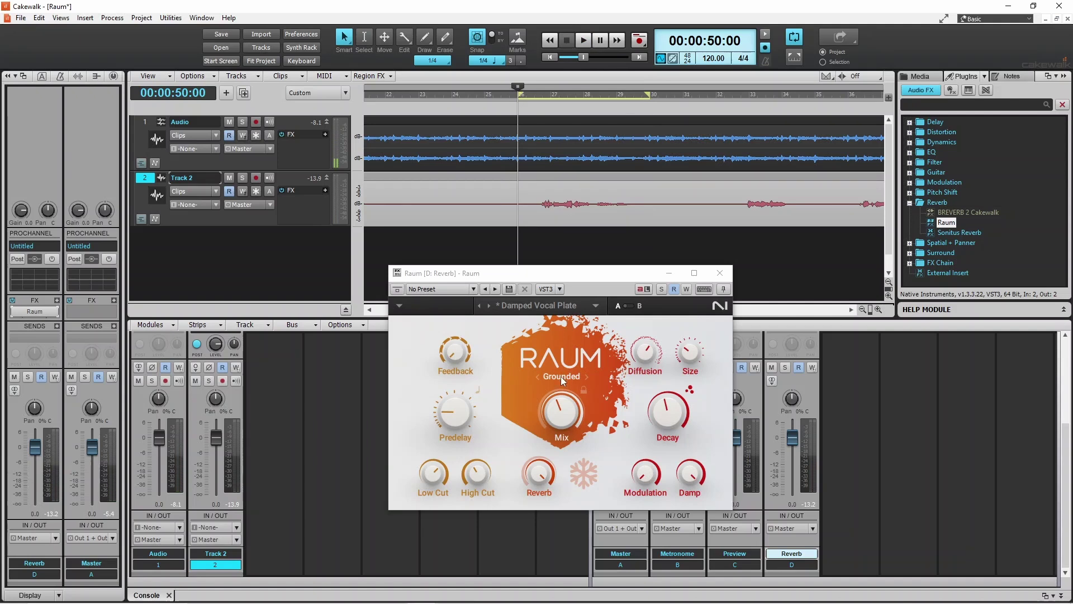
{"action": "left_click", "coordinate": [561, 376]}
{"action": "left_click", "coordinate": [561, 400]}
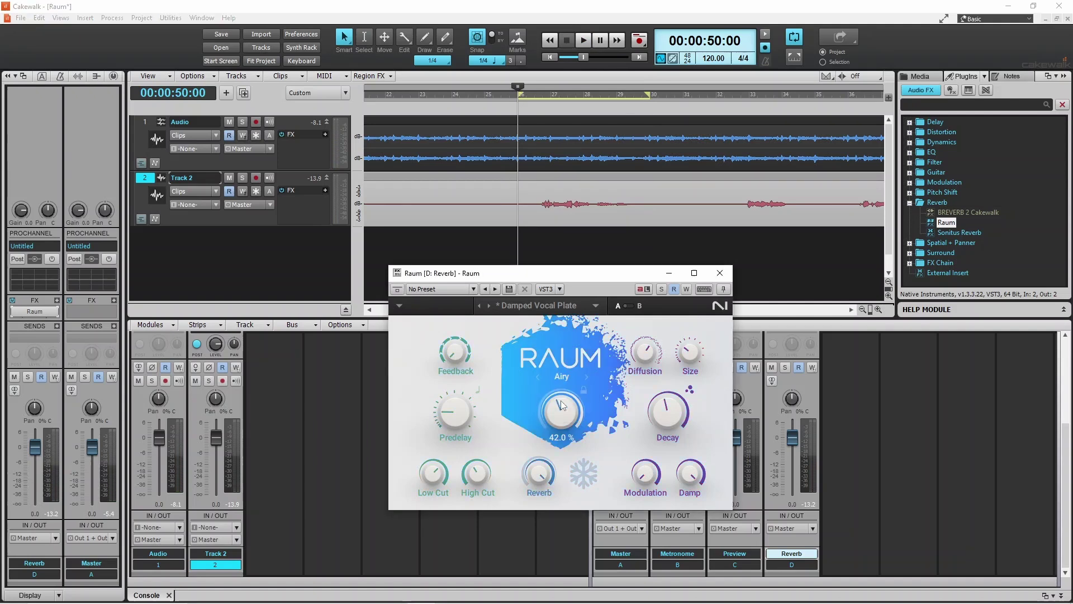
{"action": "left_click", "coordinate": [583, 40]}
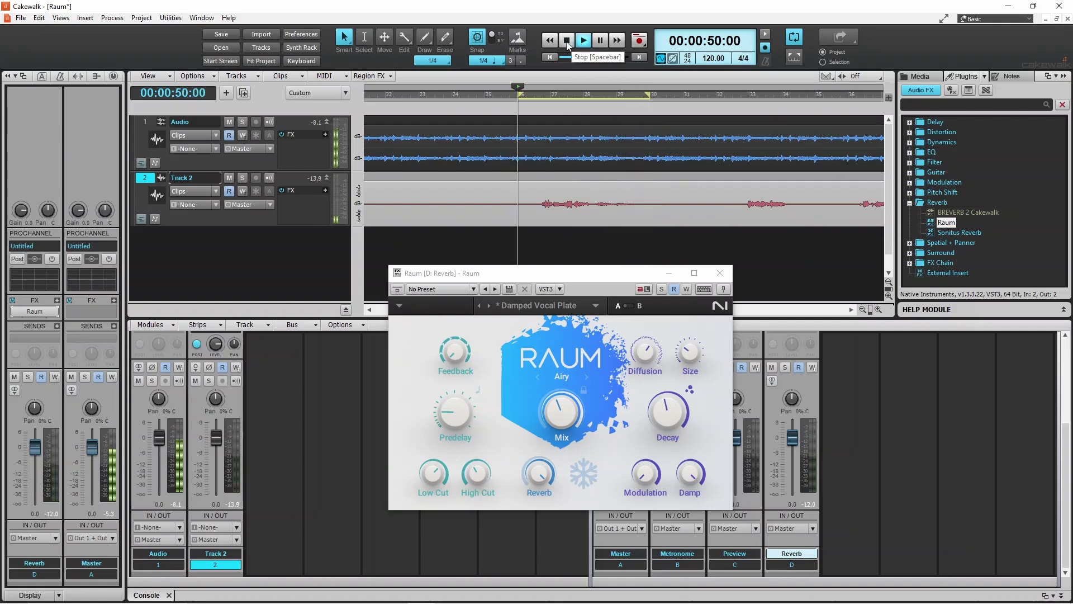
{"action": "left_click", "coordinate": [566, 41]}
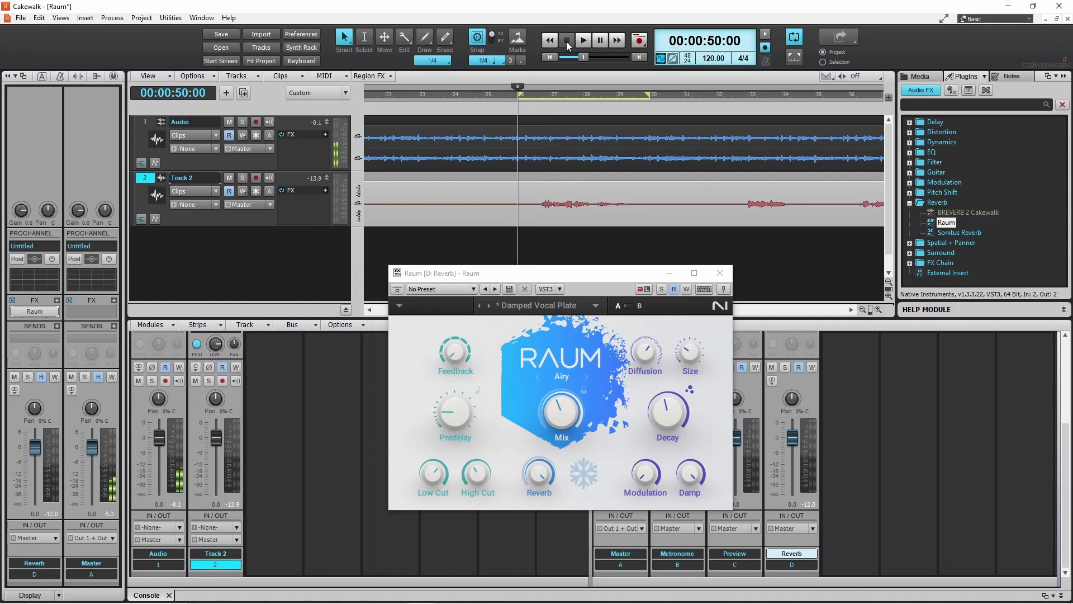
Audition the loop in Cosmic mode, then set Raum back to Grounded
{"action": "left_click", "coordinate": [562, 376]}
{"action": "left_click", "coordinate": [563, 415]}
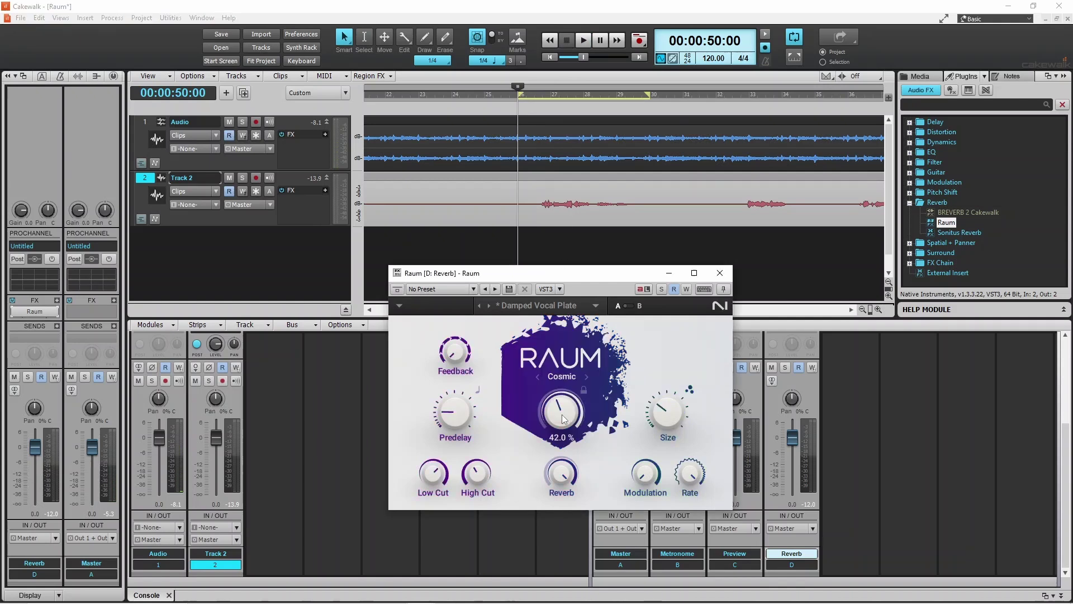
{"action": "left_click", "coordinate": [583, 41]}
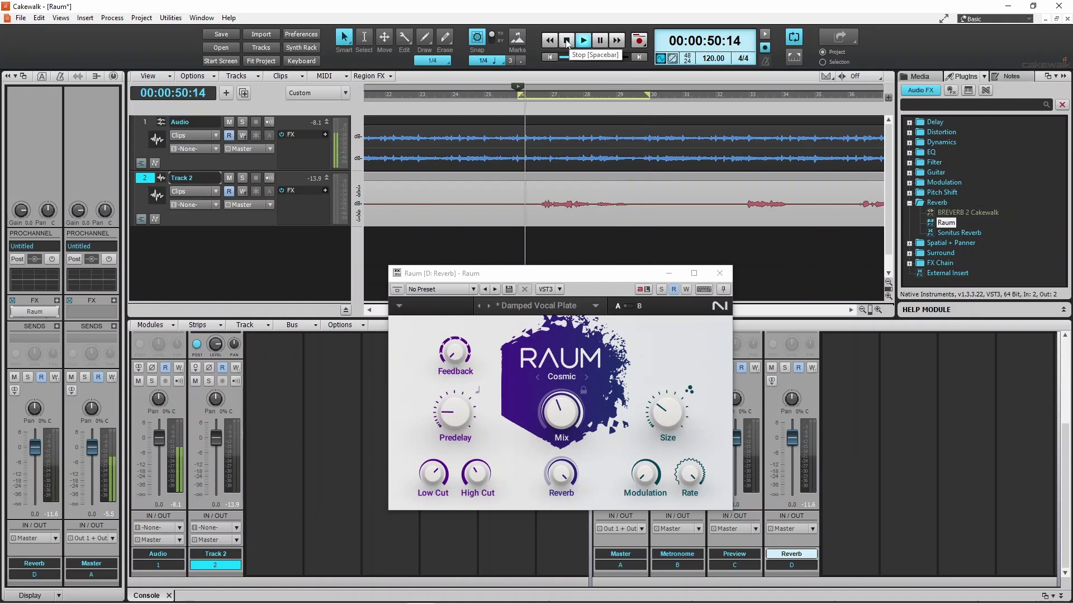
{"action": "left_click", "coordinate": [567, 41]}
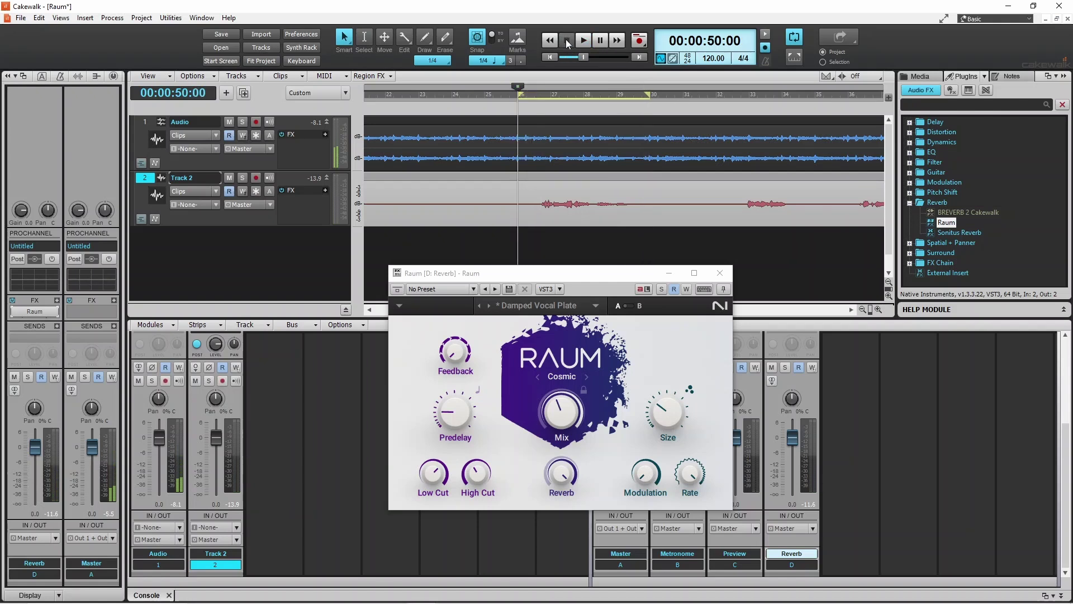
{"action": "left_click", "coordinate": [563, 376]}
{"action": "left_click", "coordinate": [563, 388]}
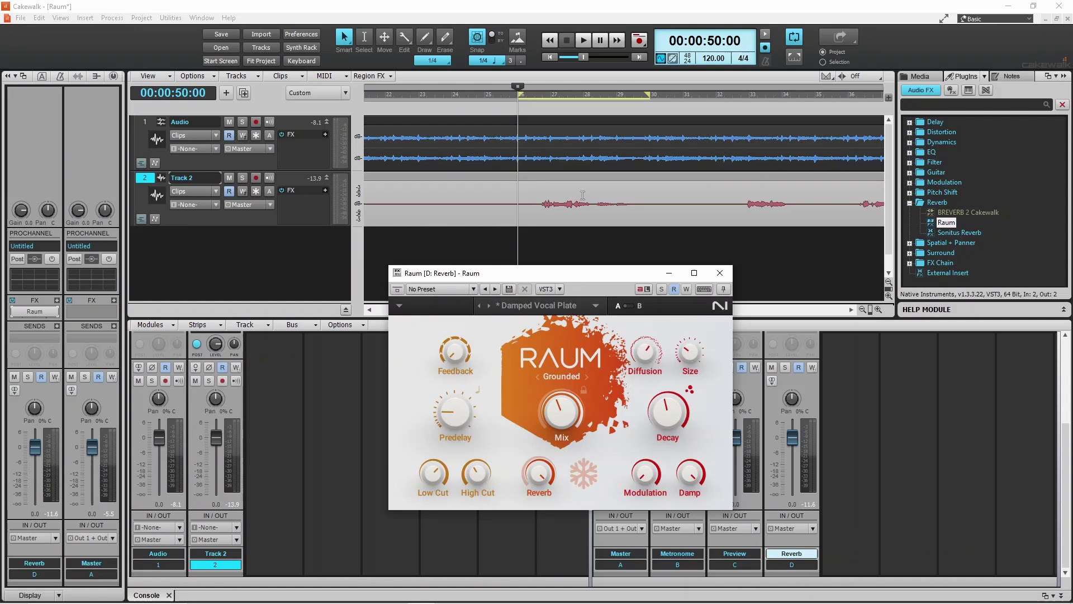
Play the loop, toggling Raum's Freeze on and off twice, then stop
{"action": "left_click", "coordinate": [585, 40]}
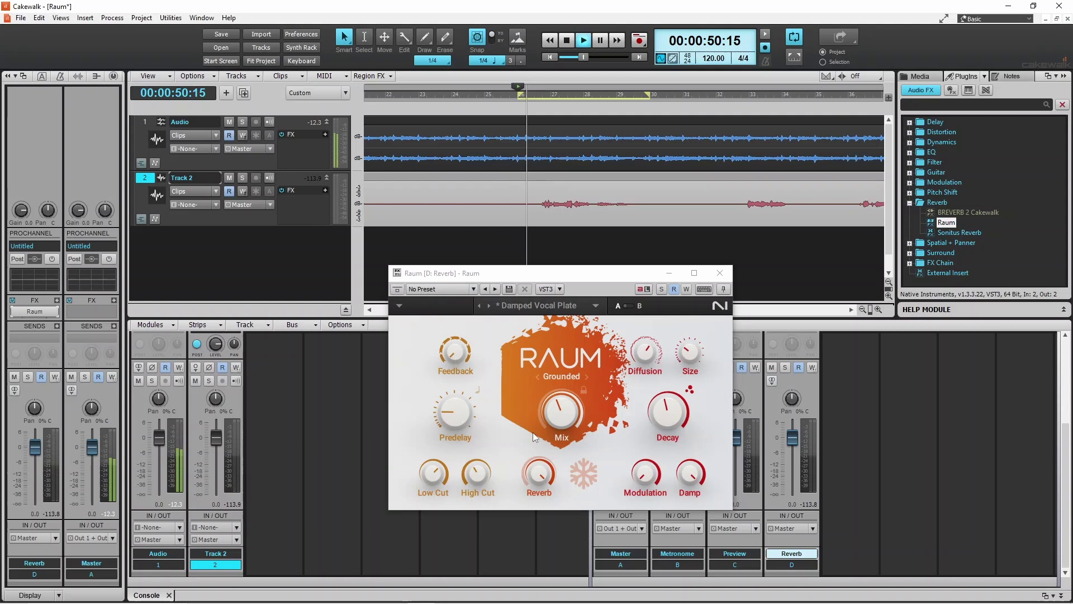
{"action": "left_click", "coordinate": [588, 475]}
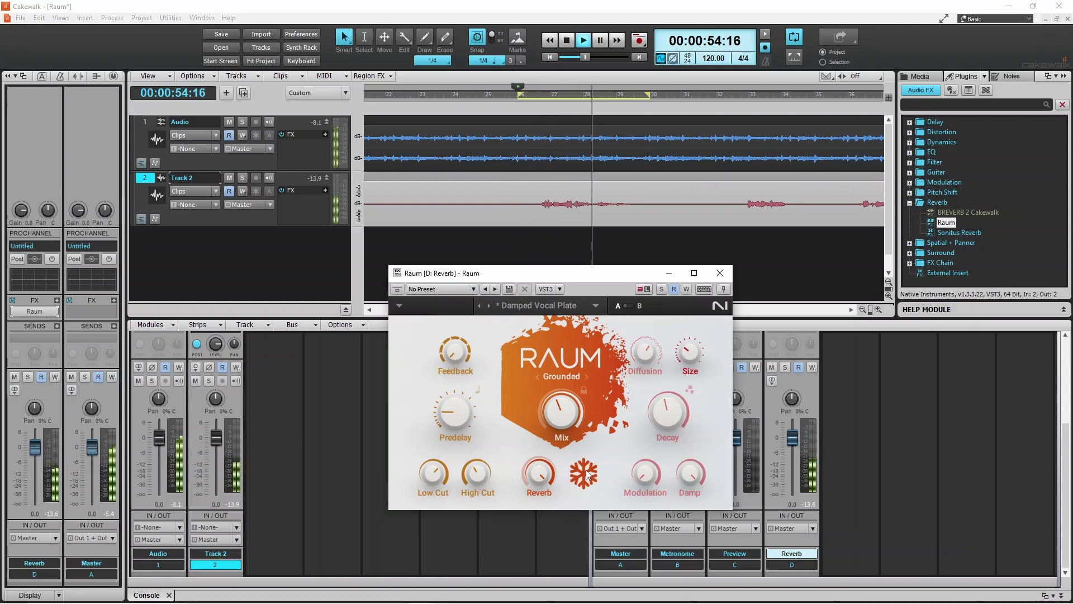
{"action": "left_click", "coordinate": [584, 474]}
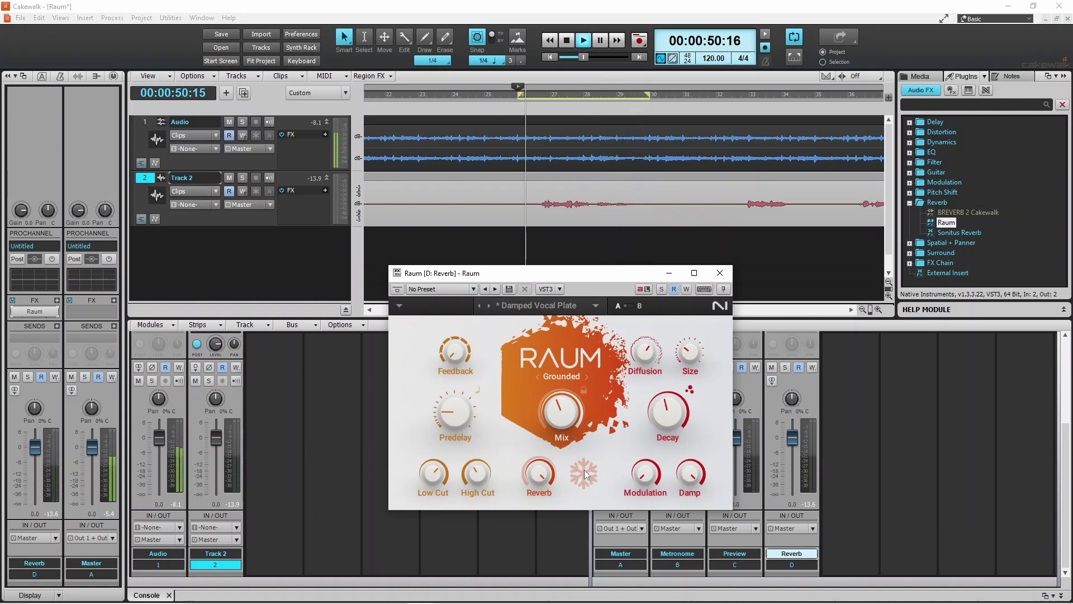
{"action": "left_click", "coordinate": [584, 474]}
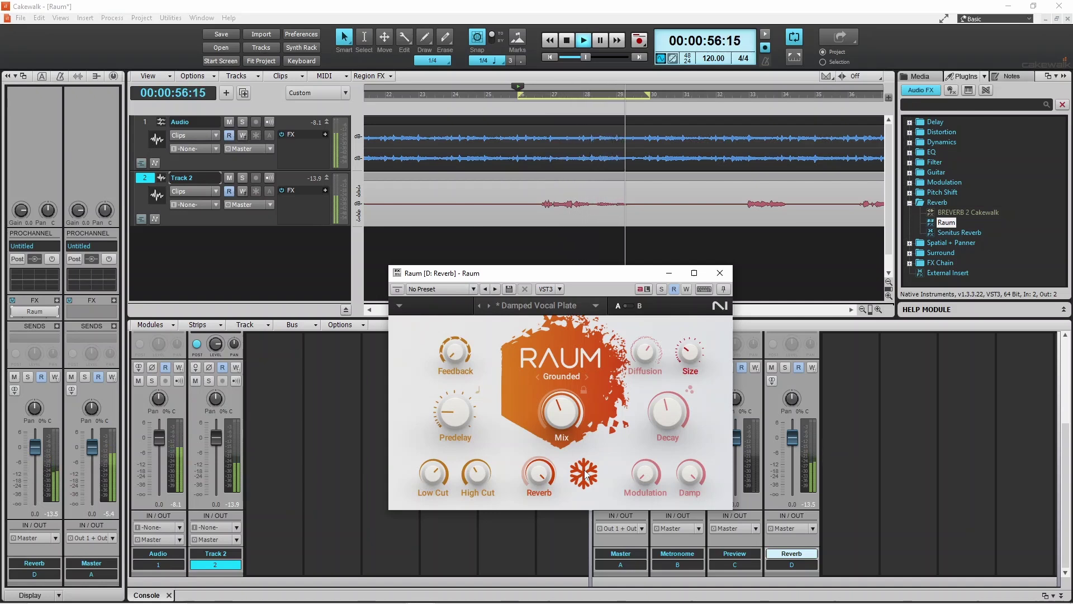
{"action": "left_click", "coordinate": [585, 474]}
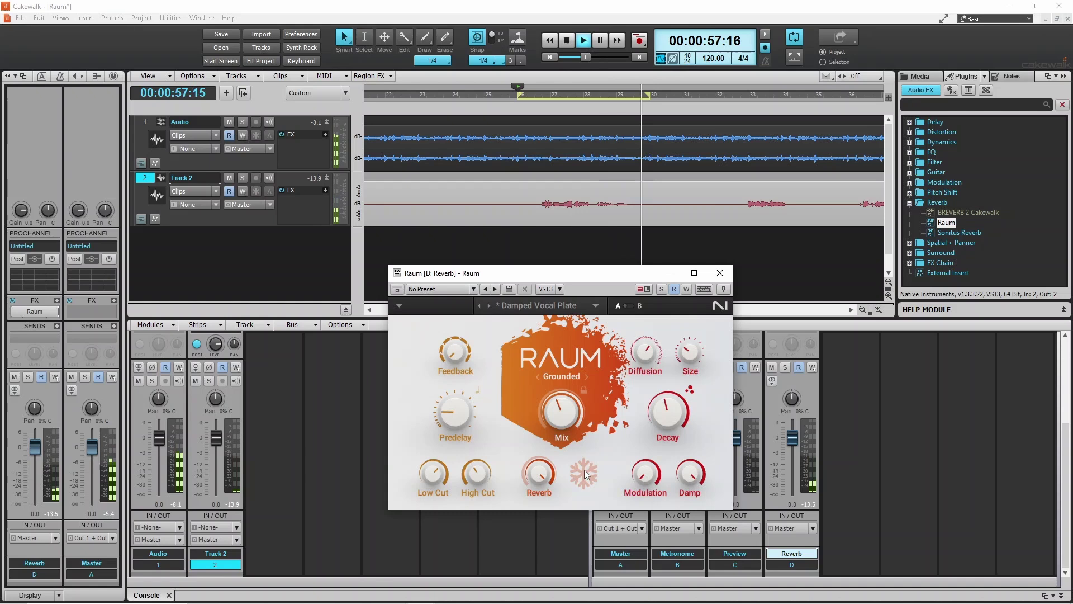
{"action": "left_click", "coordinate": [567, 40]}
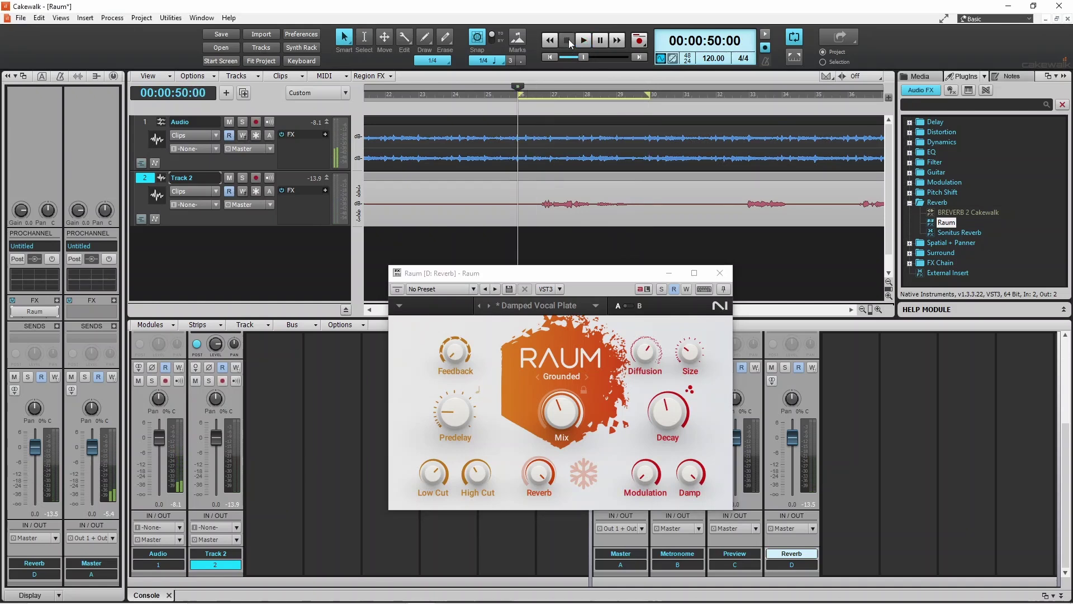